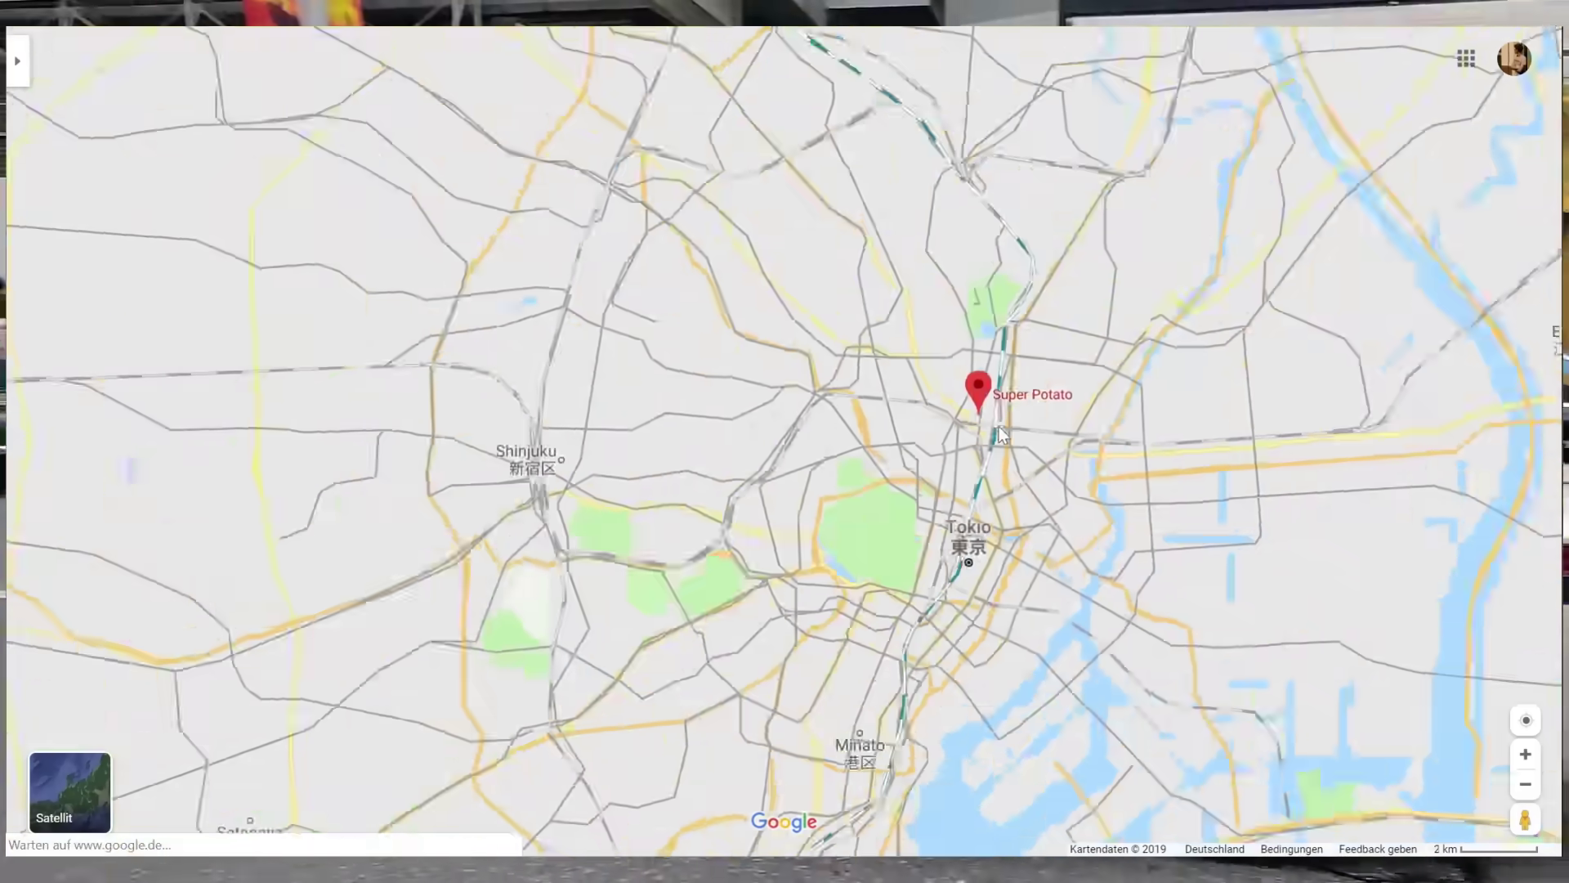
scroll(998, 427, up, 3)
scroll(951, 374, up, 2)
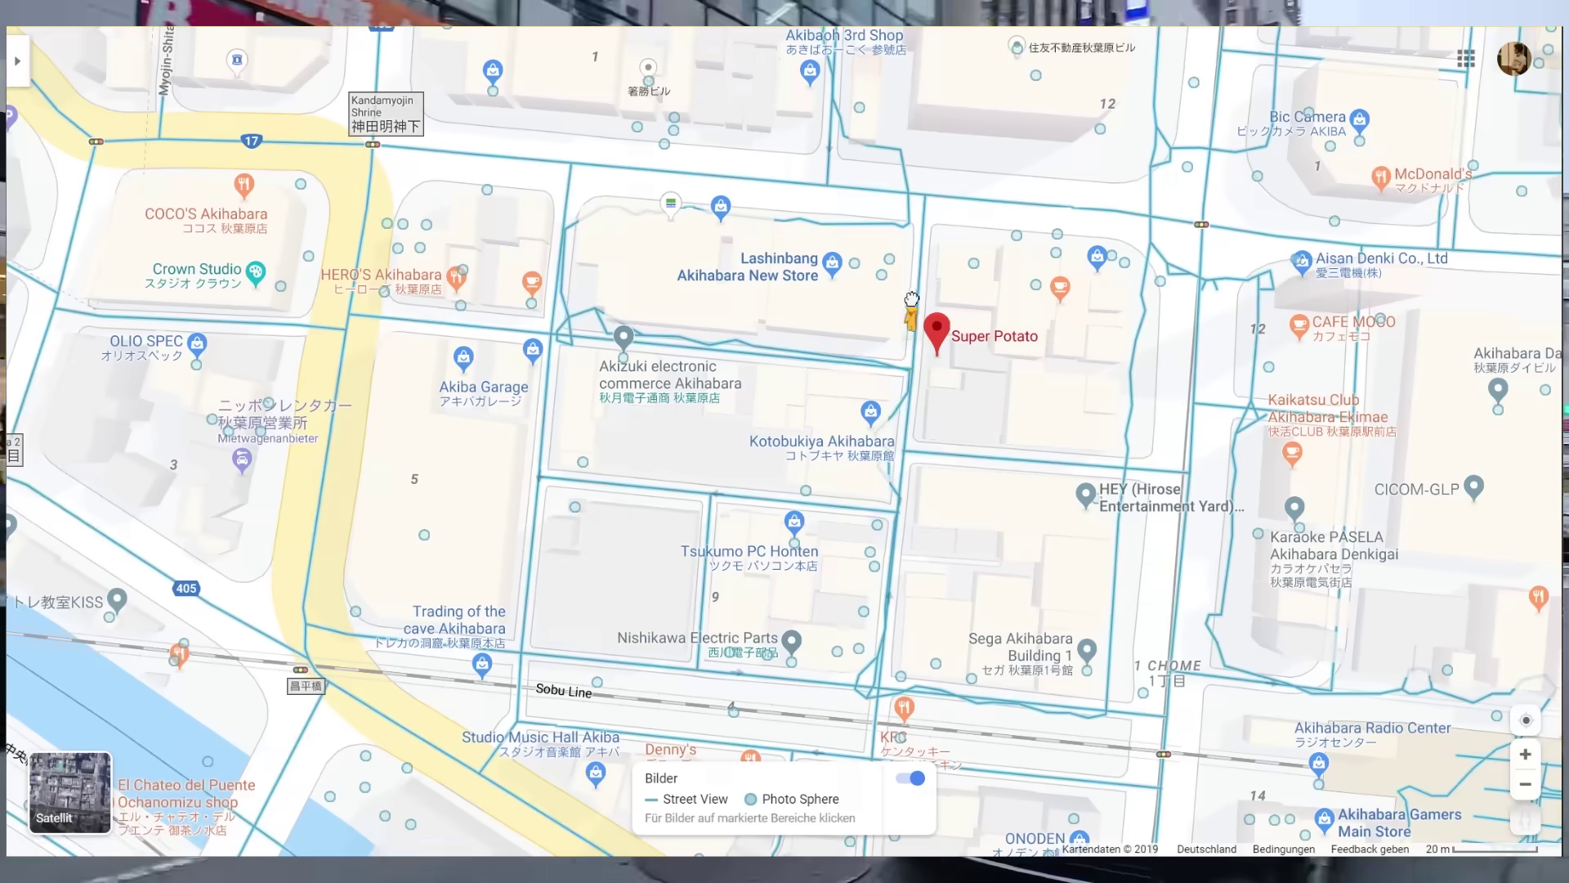
Step: Drop Pegman beside the Super Potato marker to open Street View facing the building
drag(913, 302, 912, 306)
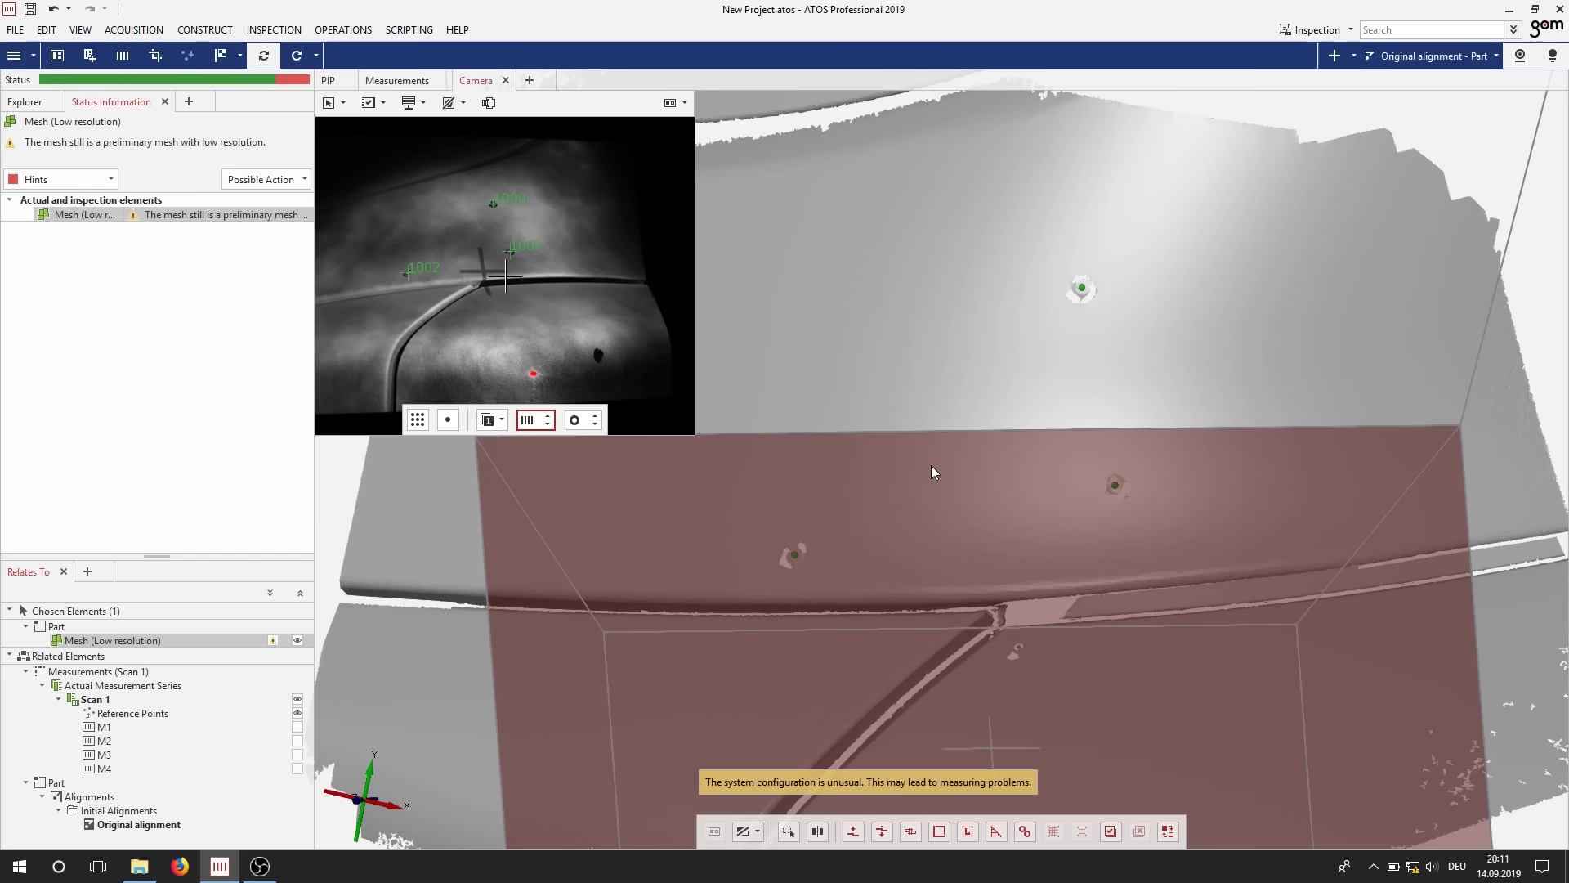
Step: Run Scan Measuring Object with the space shortcut to capture the shell and its reference points
key(space)
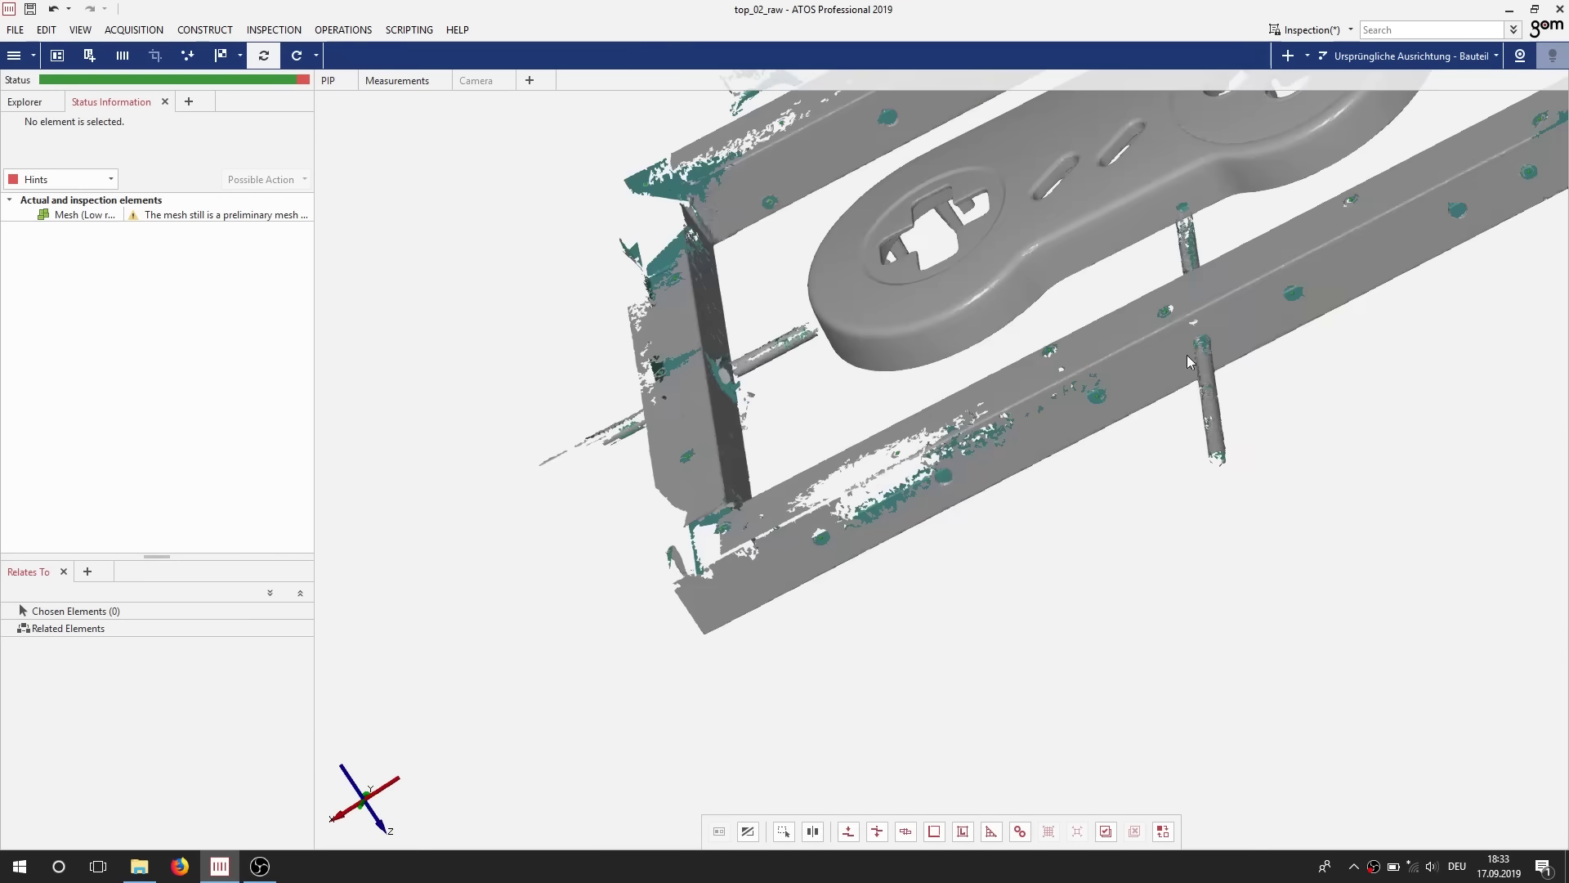
Step: From a top view, outline the controller and delete the surrounding frame and rods
mouse_move(1186, 355)
mouse_down()
mouse_move(1197, 214)
mouse_move(1148, 160)
mouse_move(1109, 306)
mouse_move(1304, 709)
mouse_move(1048, 312)
mouse_move(1050, 259)
mouse_move(914, 373)
mouse_up()
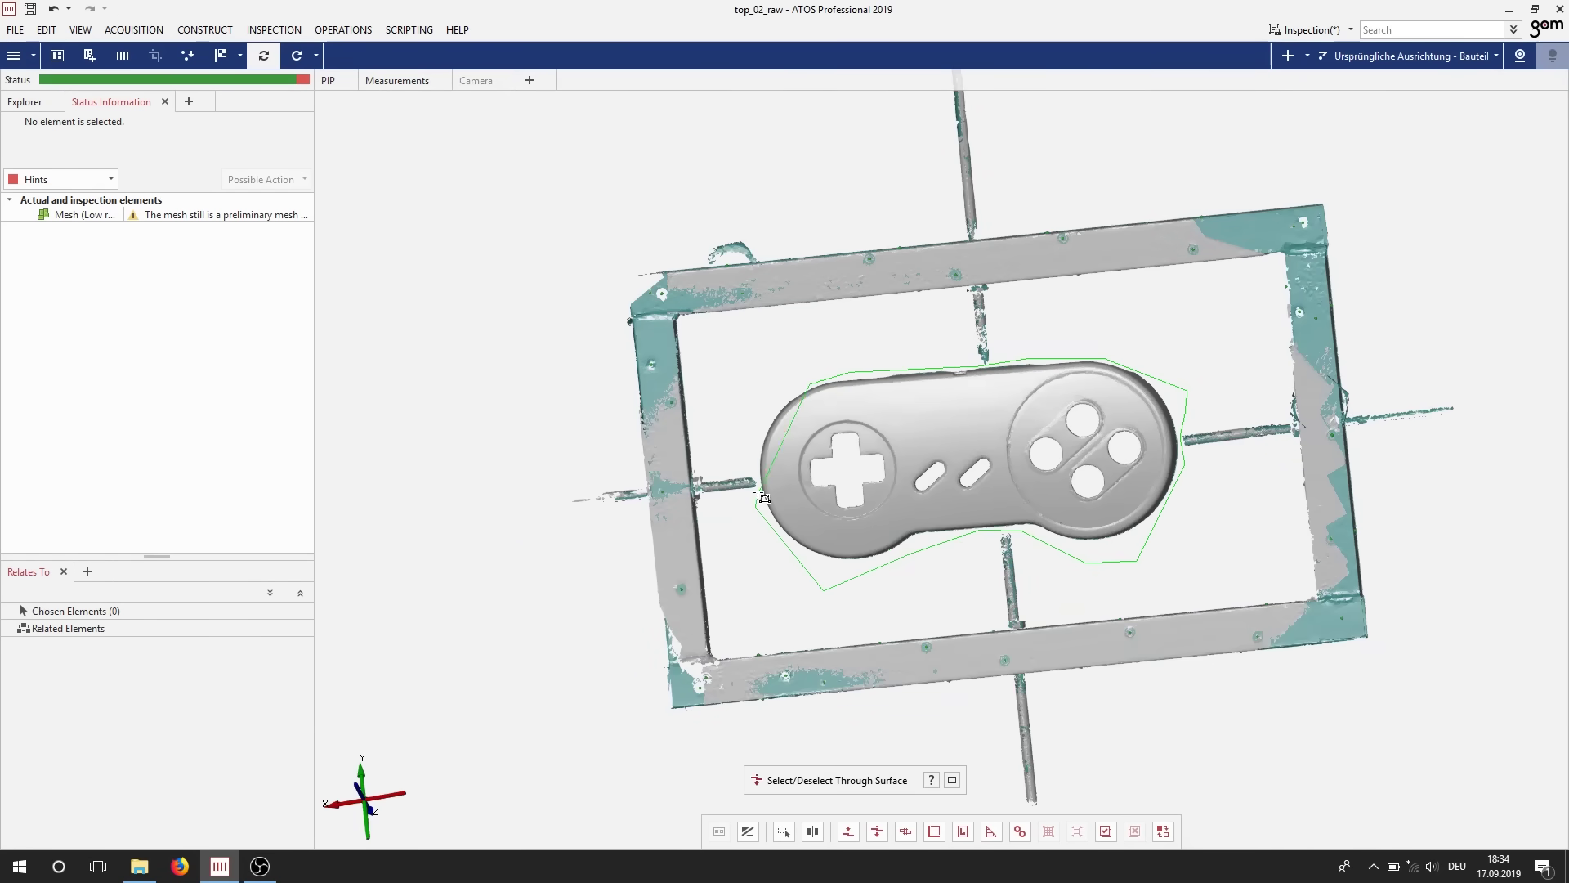
click(760, 494)
key(Delete)
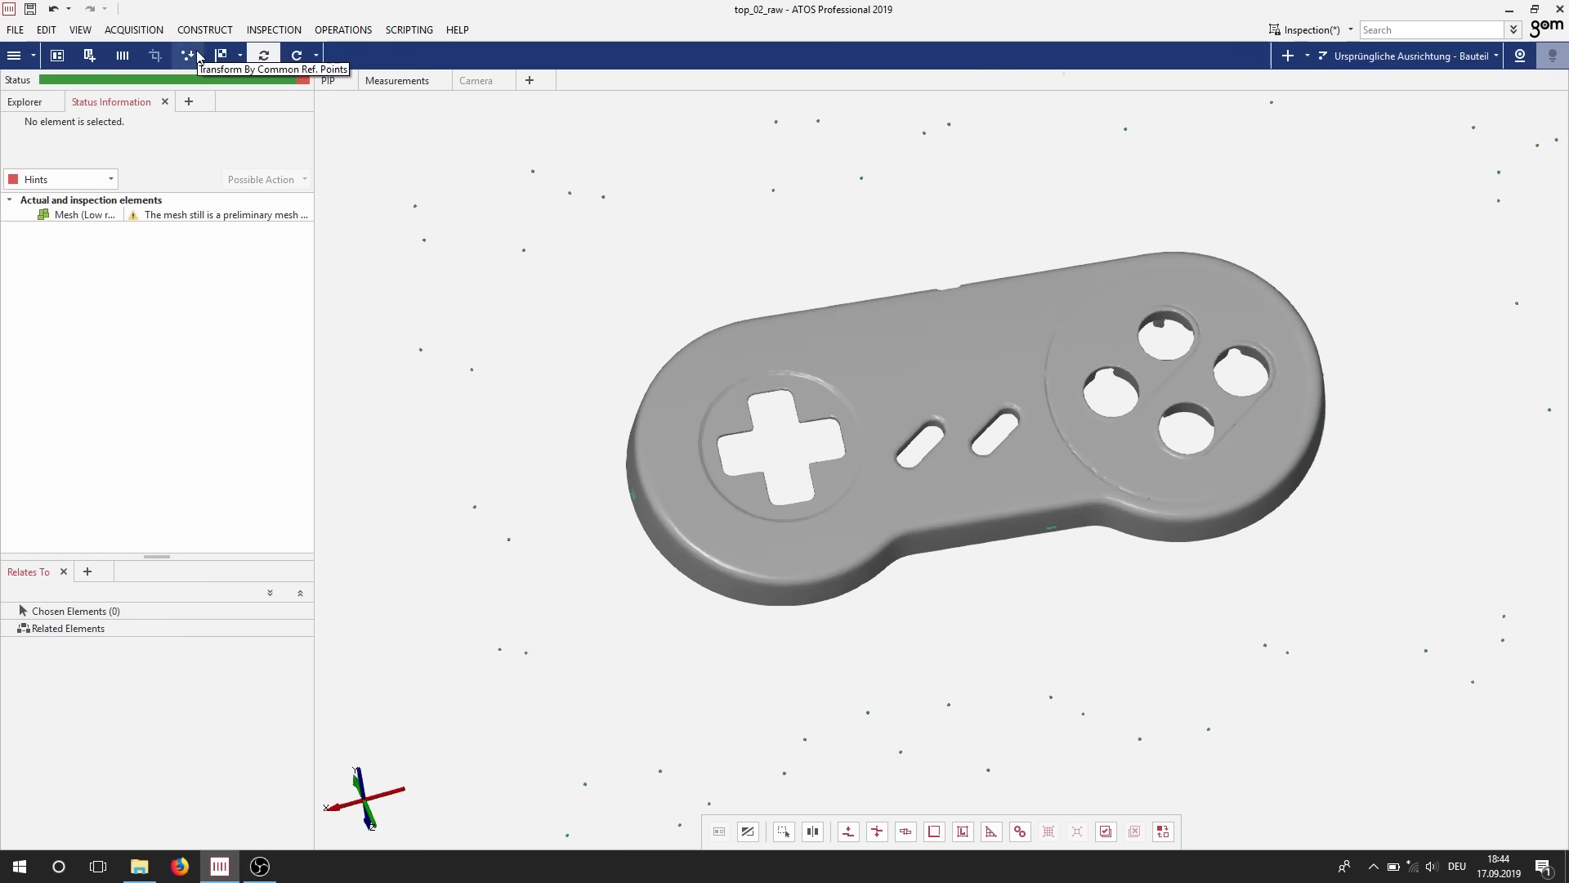
Step: Polygonize the scan data with More details postprocessing and inspect the mesh's inner surface and D-pad ring
click(218, 54)
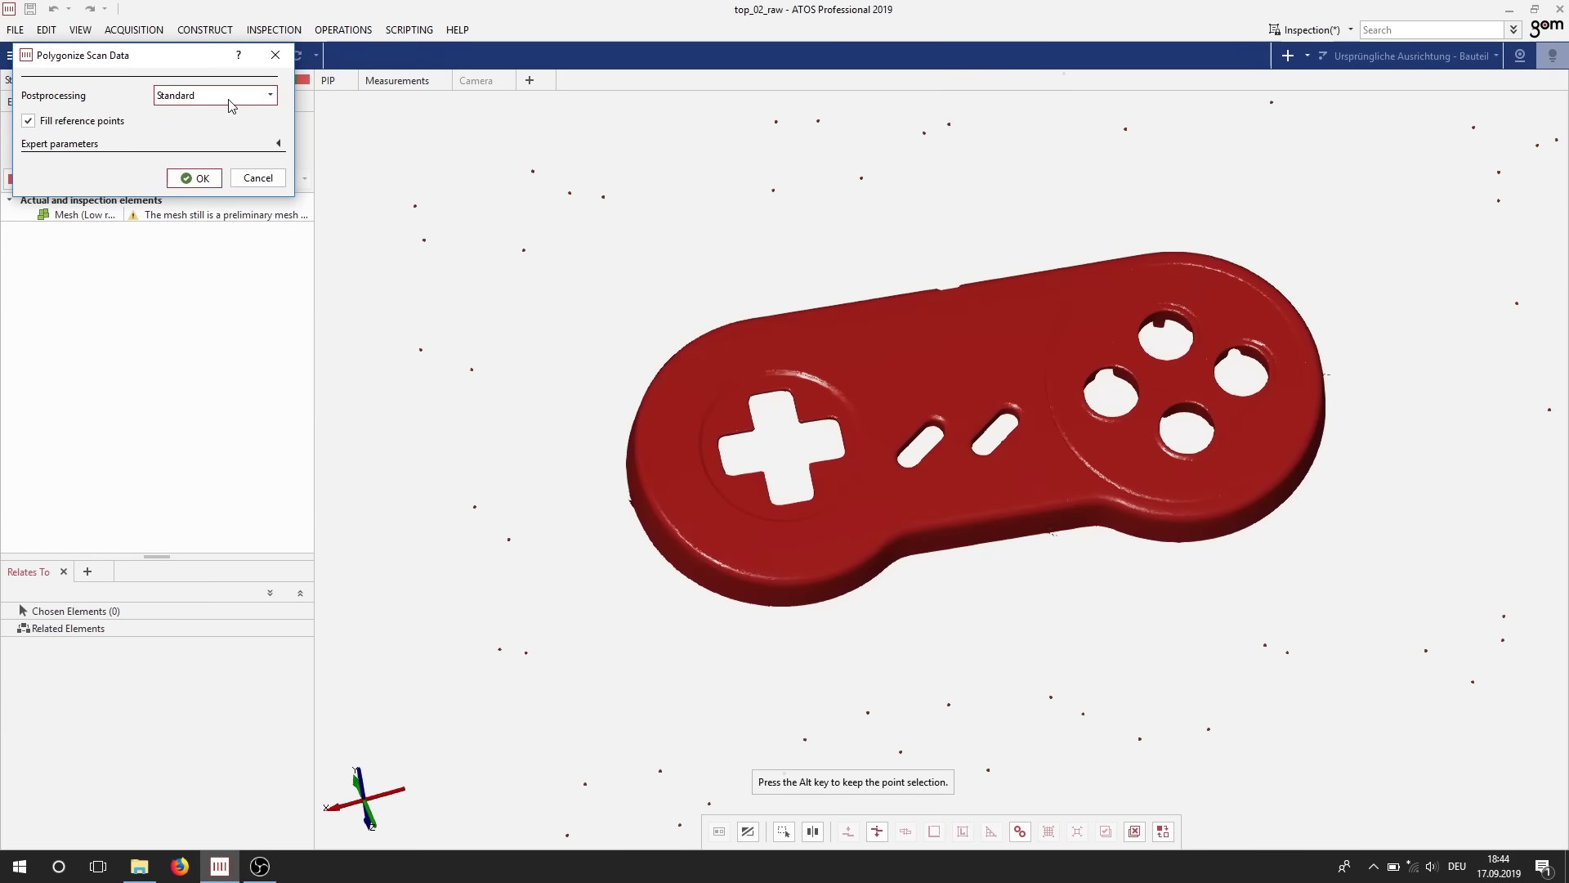
click(218, 127)
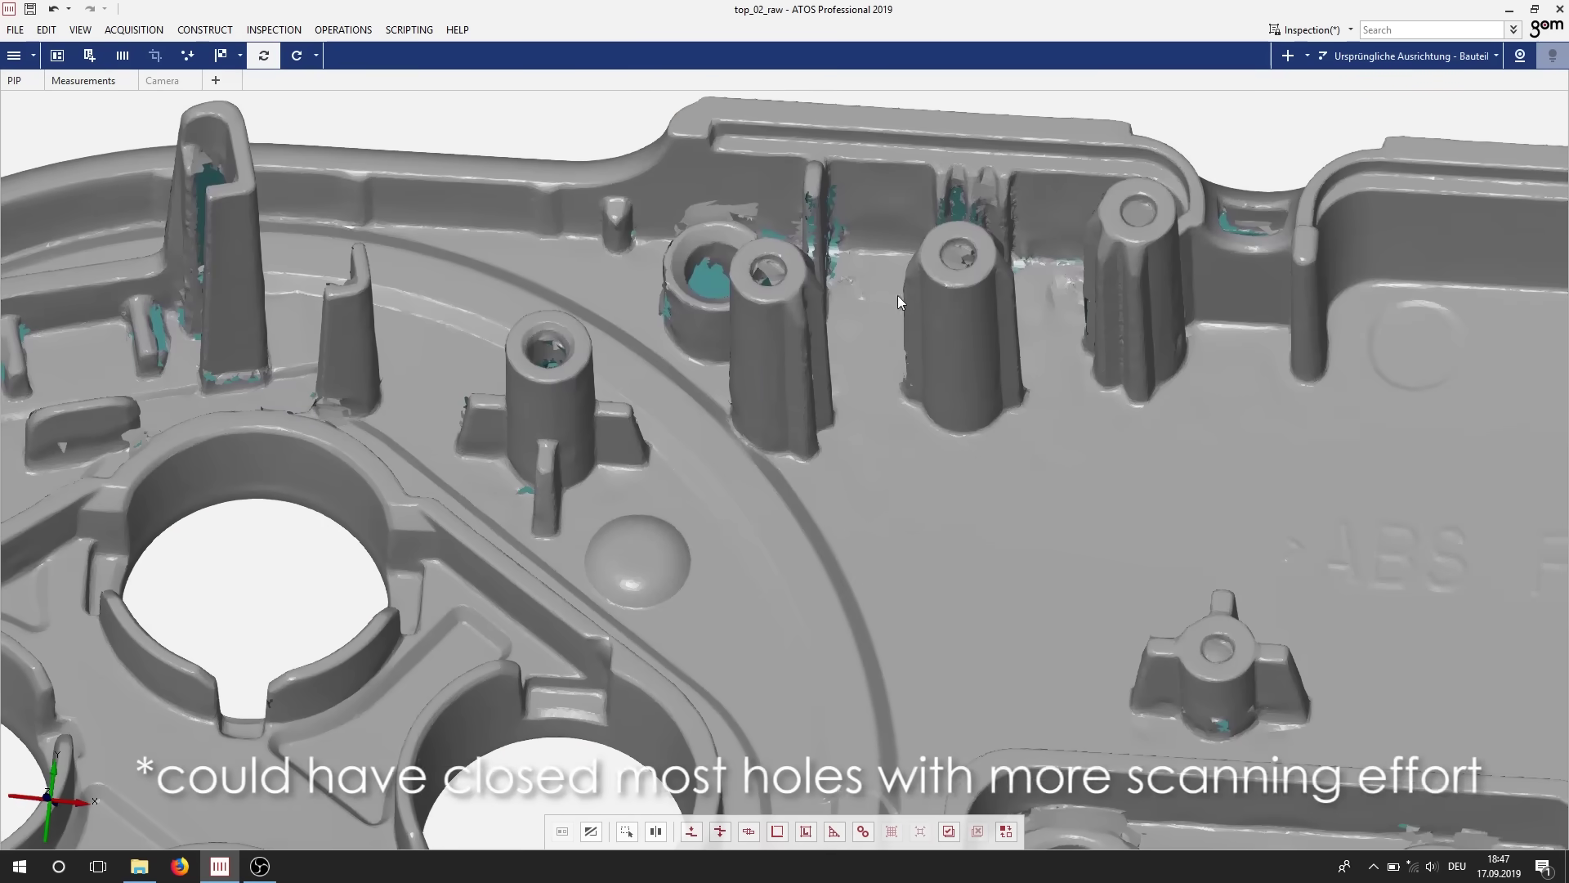
drag(898, 295, 894, 325)
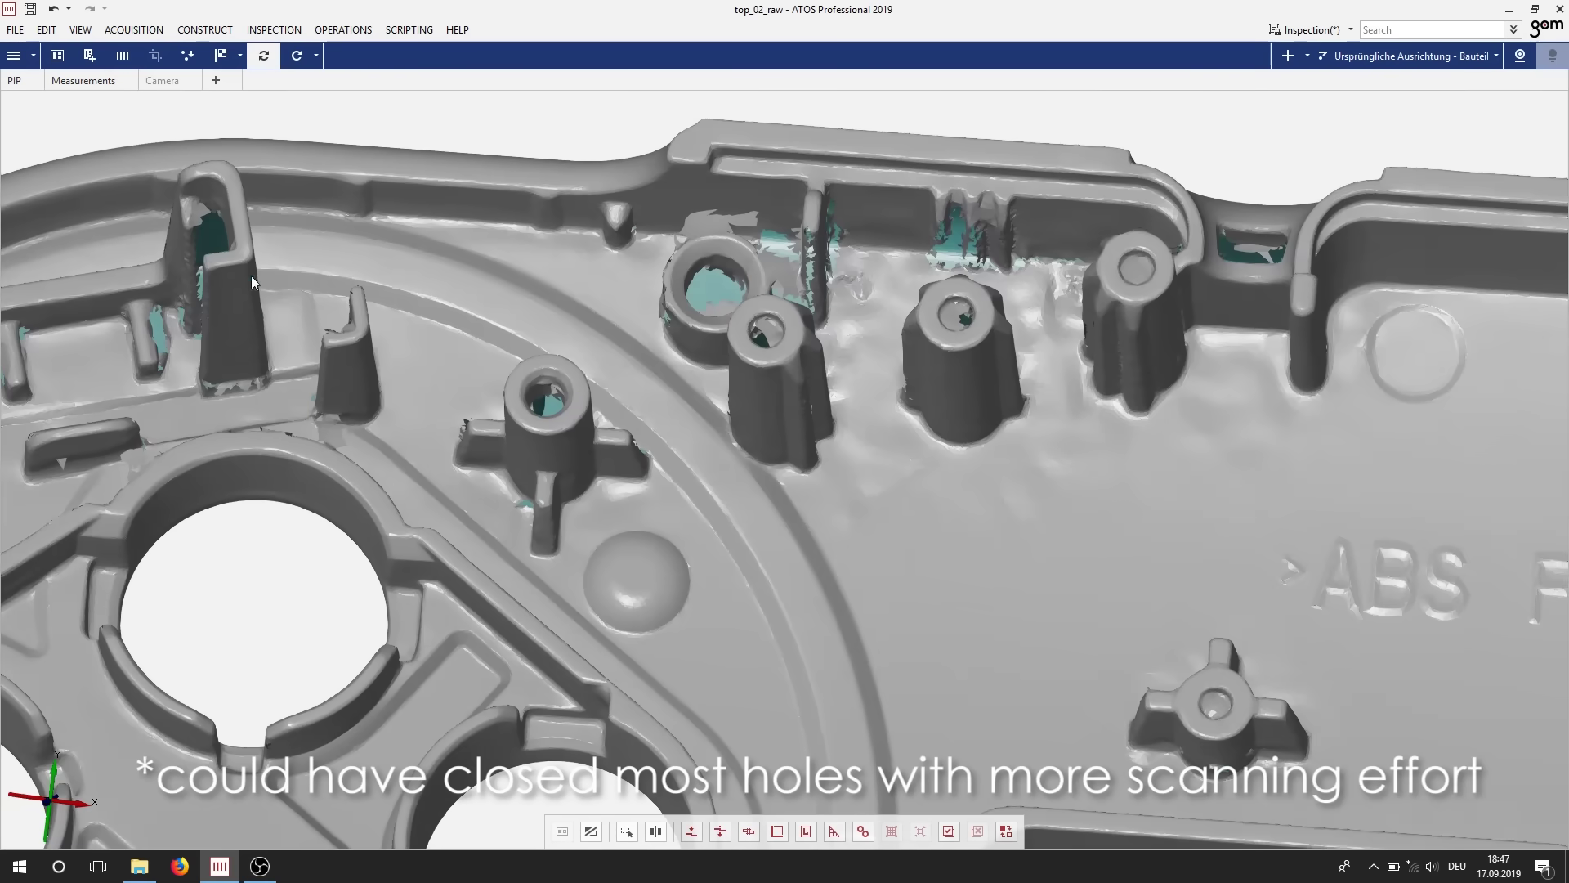
mouse_move(251, 275)
mouse_down()
mouse_move(544, 351)
mouse_move(377, 300)
mouse_up()
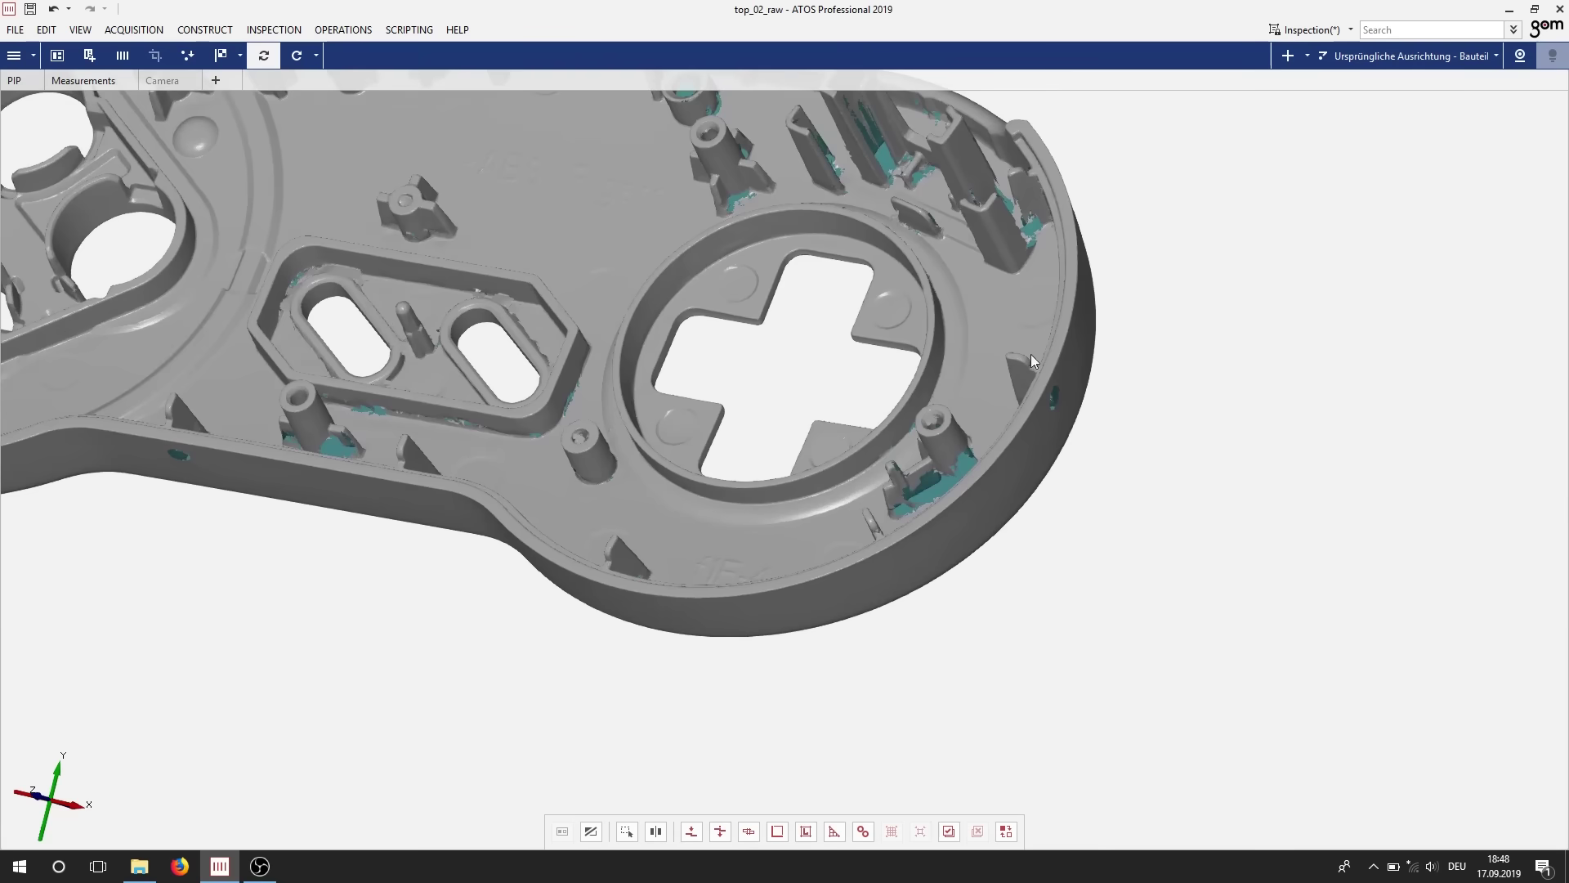
drag(376, 300, 1002, 381)
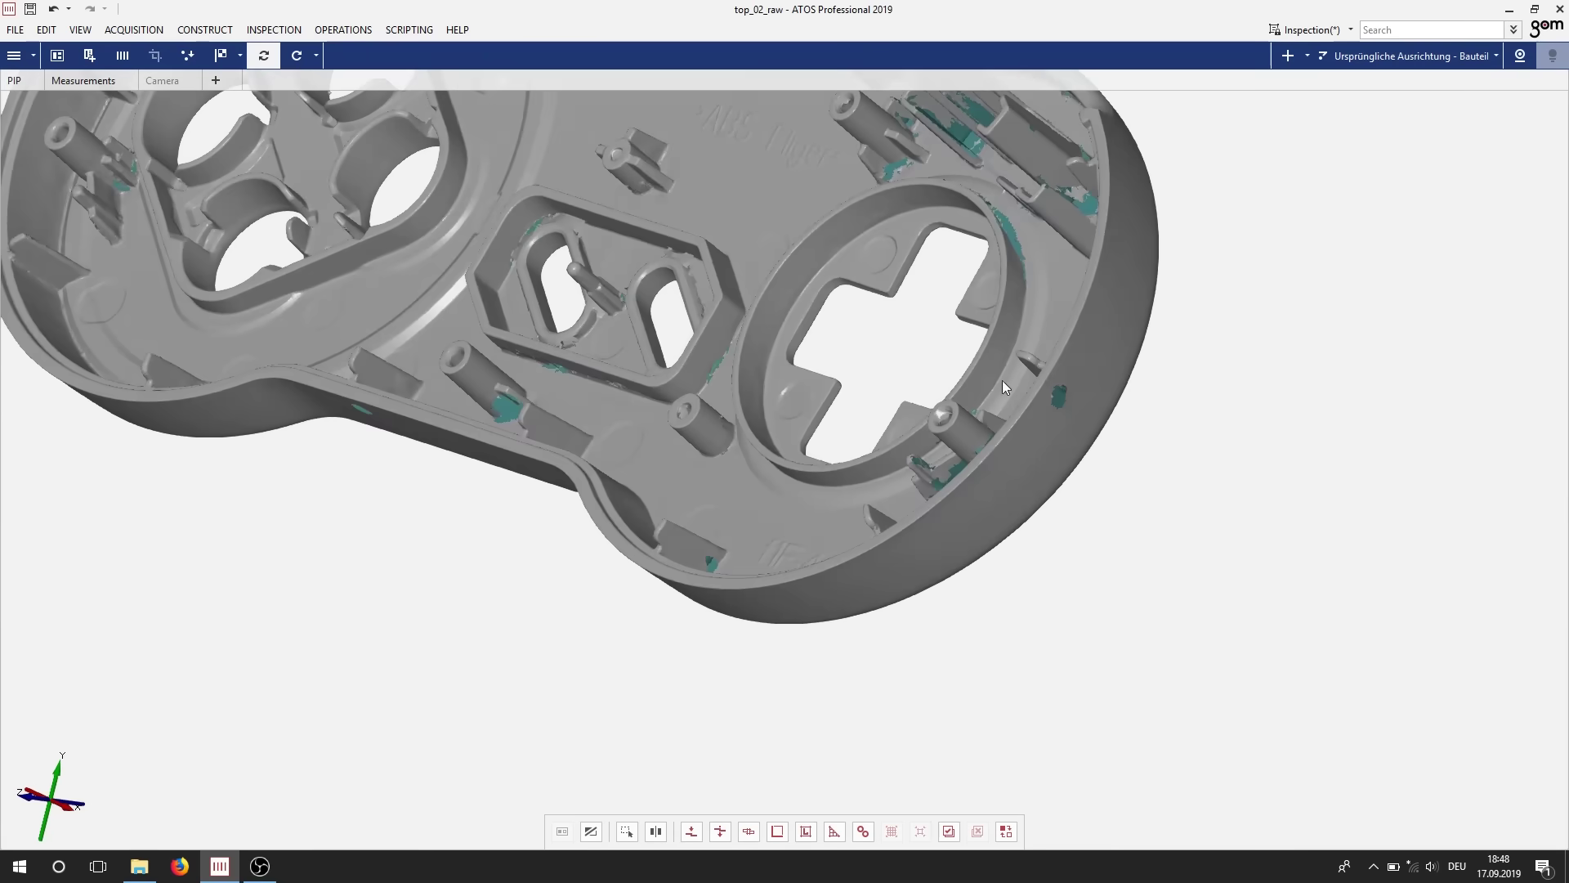
scroll(539, 366, up, 5)
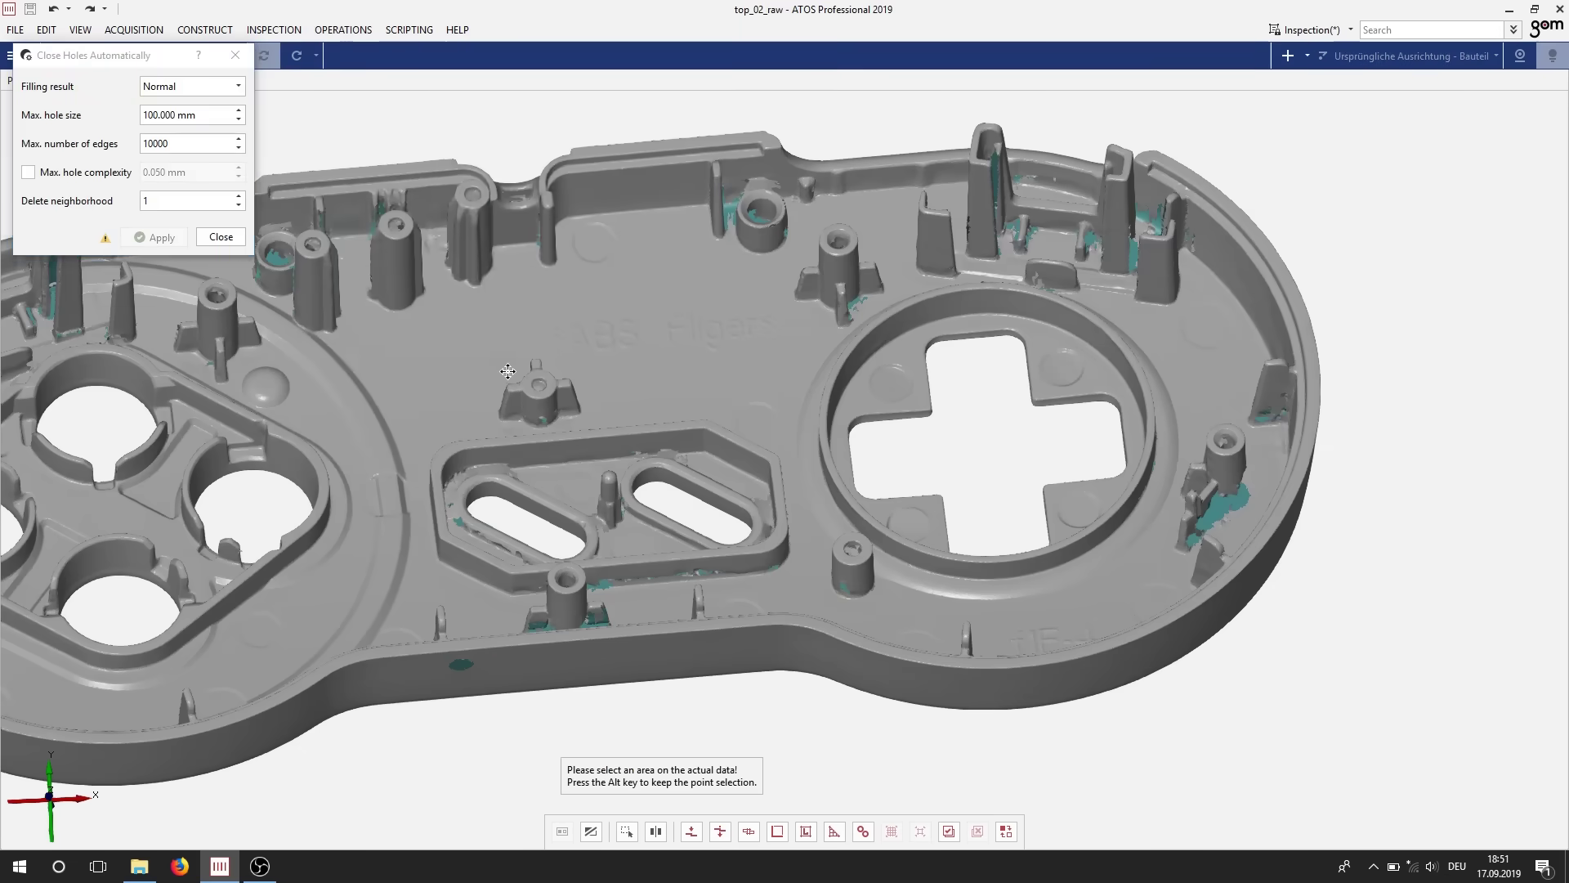
scroll(715, 394, down, 3)
scroll(712, 431, up, 1)
Step: Select the entire top shell mesh and apply automatic hole closing to it
drag(708, 445, 715, 469)
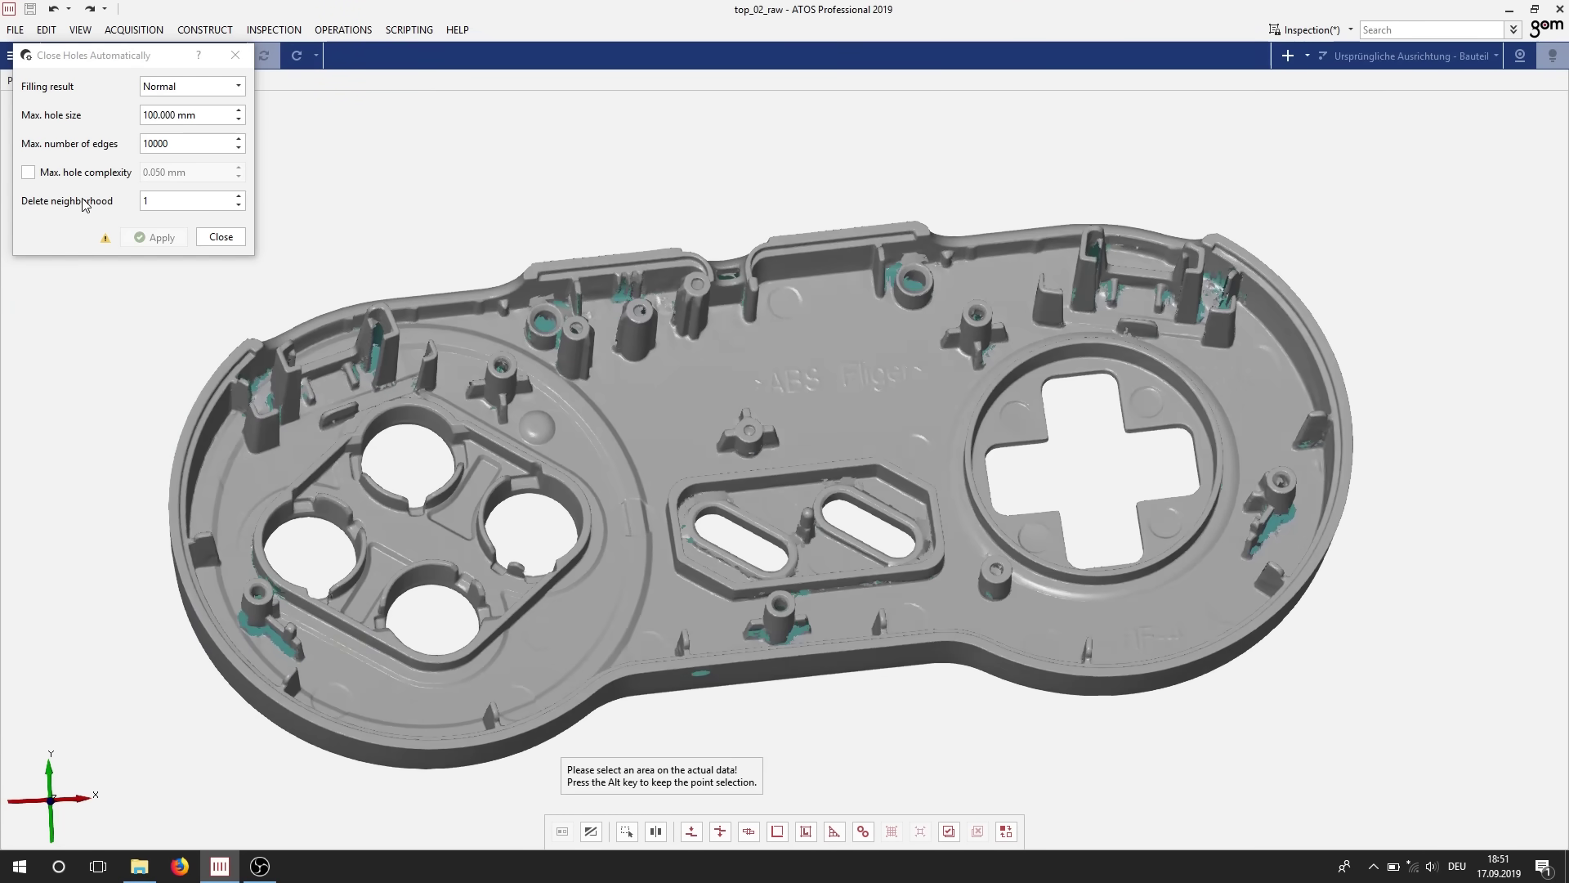
right_click(525, 213)
click(638, 381)
click(158, 239)
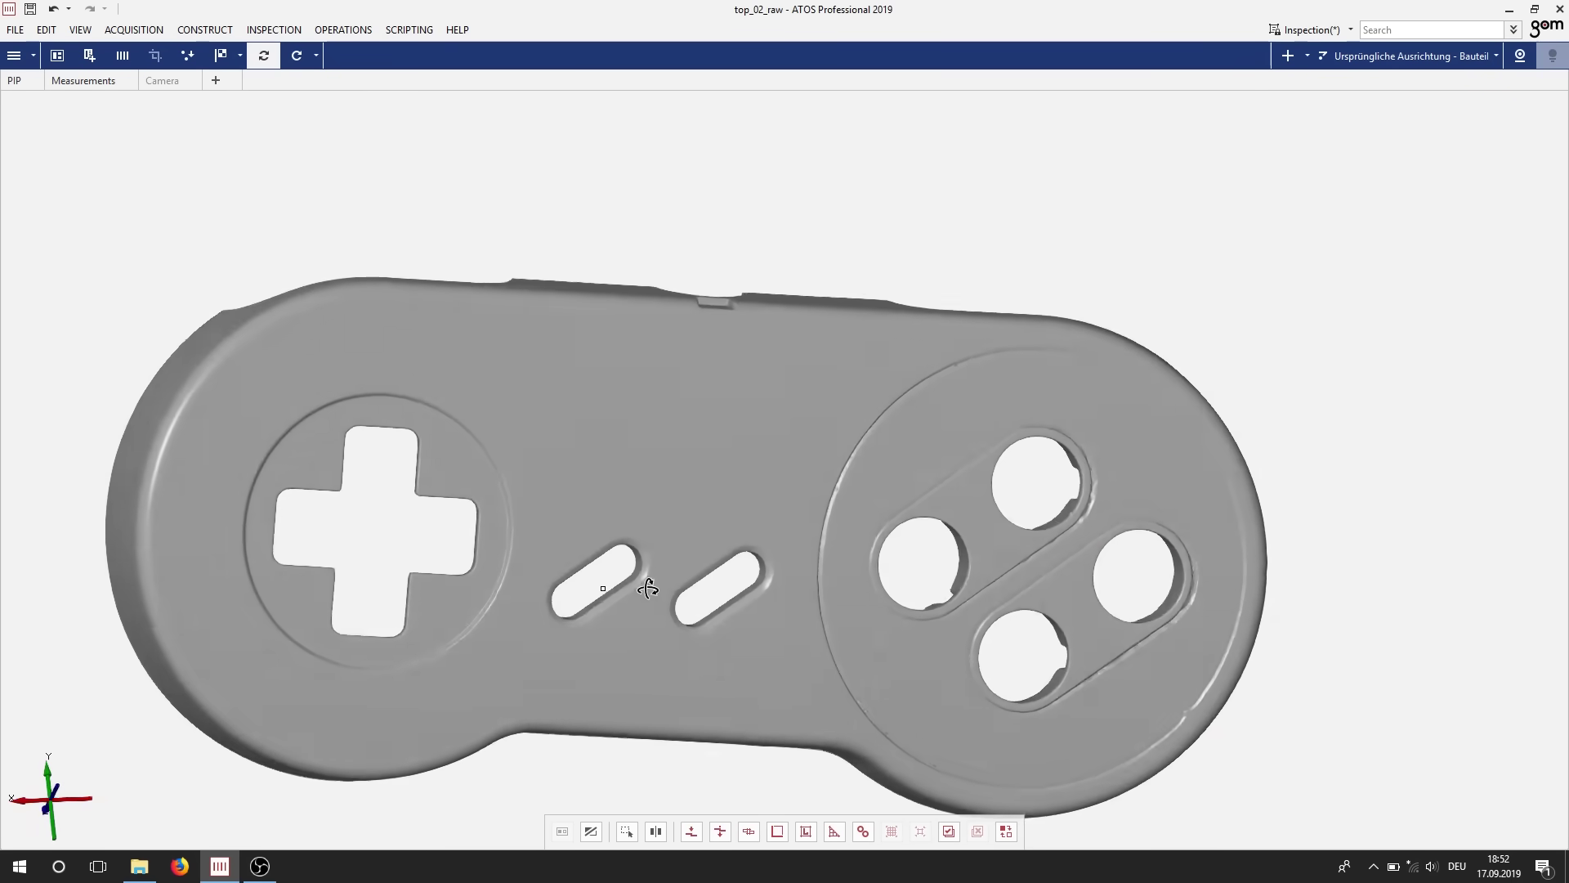
drag(648, 588, 983, 542)
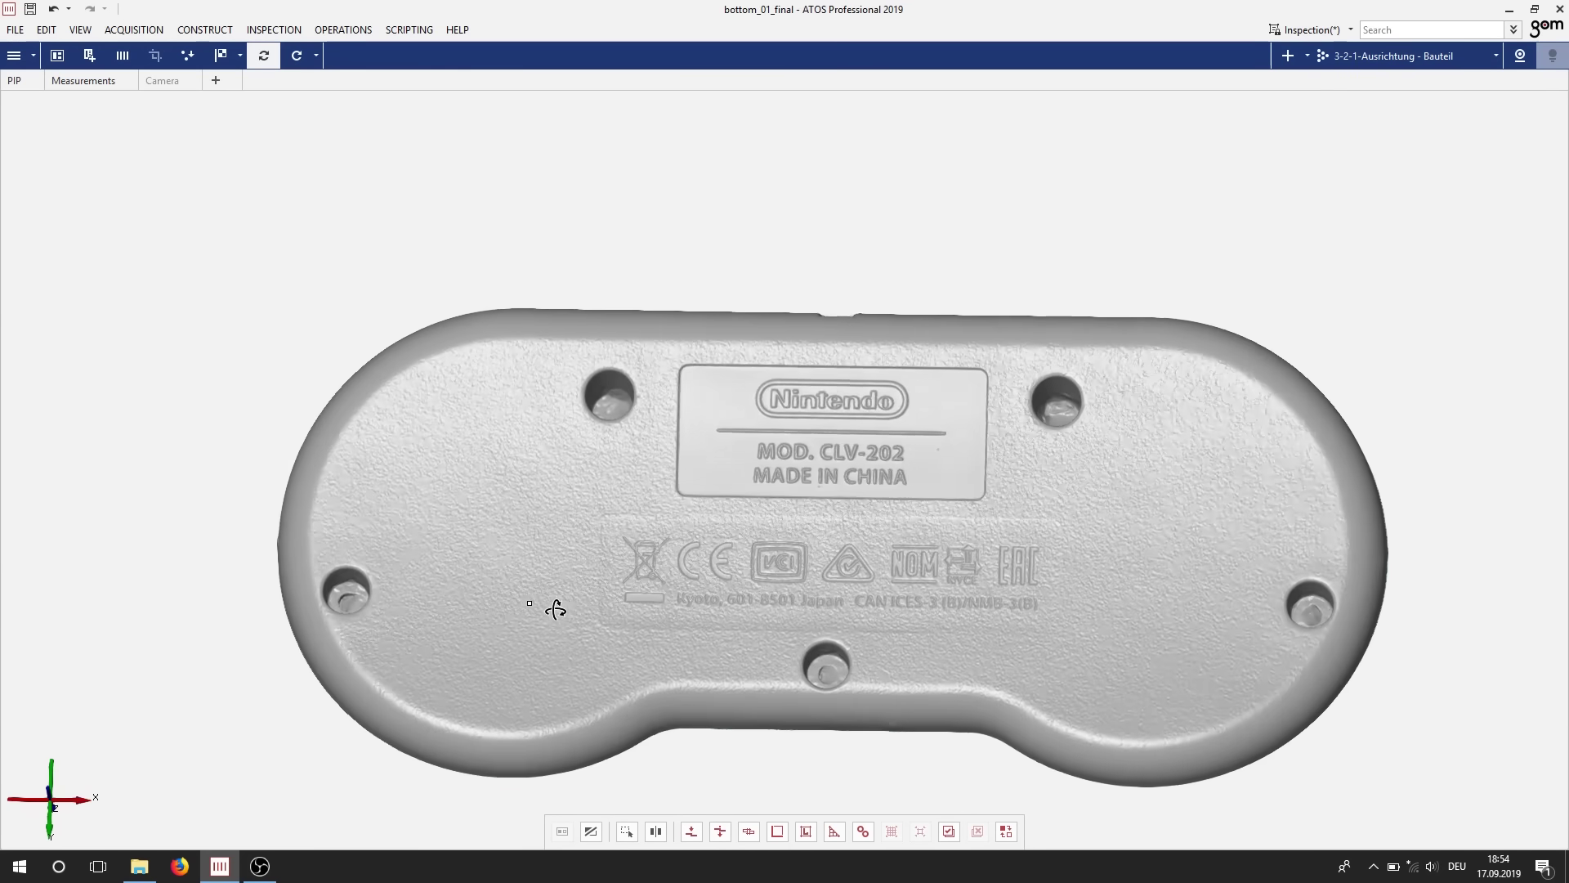
scroll(695, 626, up, 3)
scroll(701, 623, up, 3)
scroll(711, 625, down, 2)
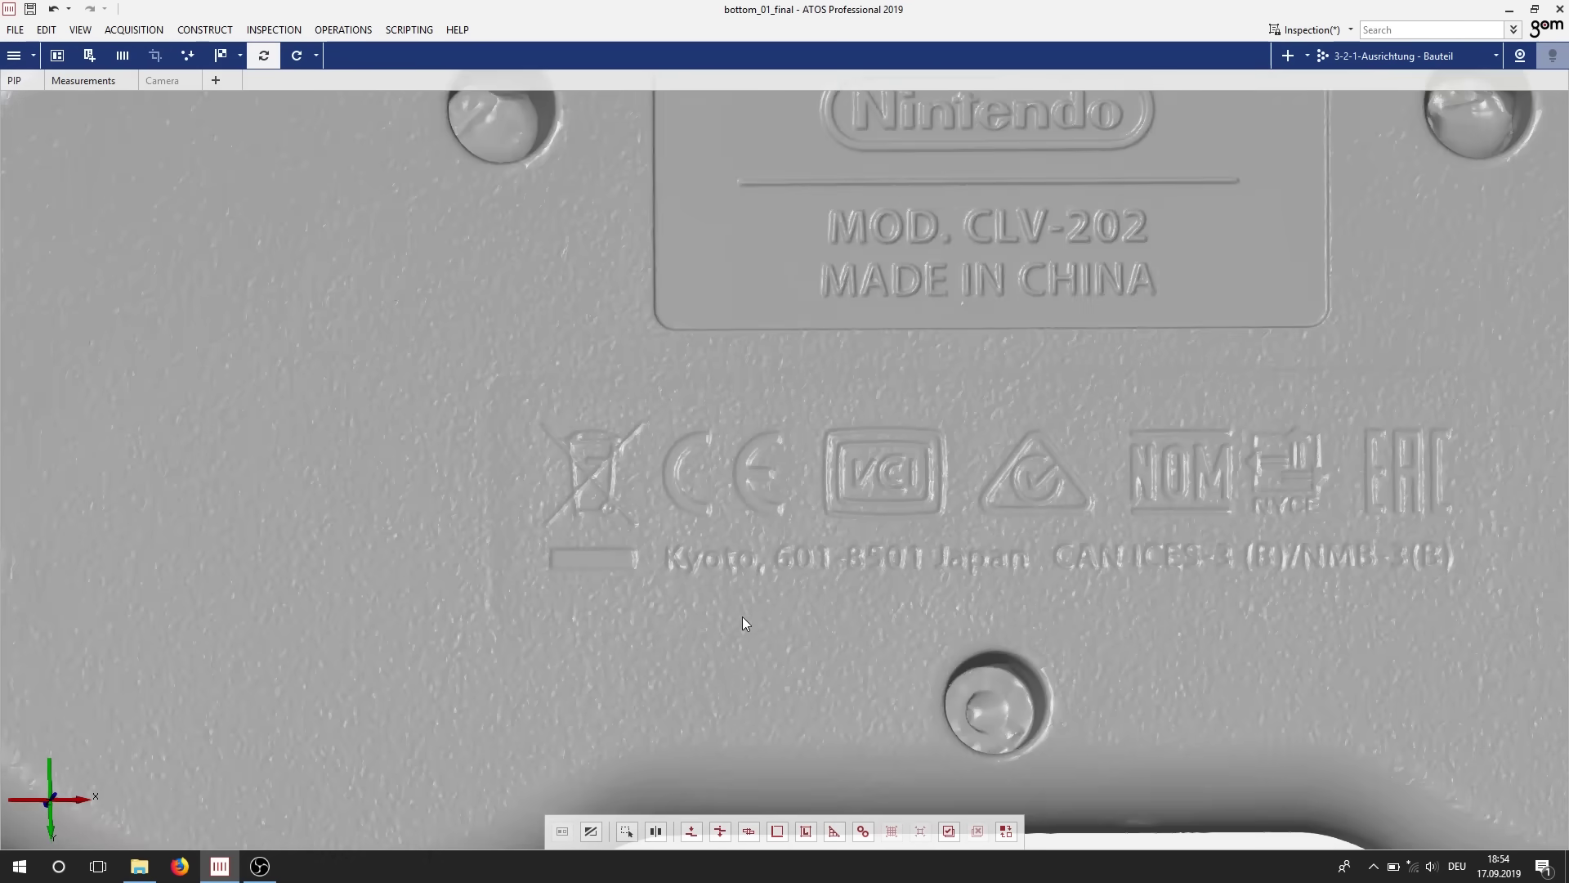
right_drag(915, 585, 590, 569)
mouse_move(594, 570)
mouse_down()
mouse_move(597, 587)
mouse_move(570, 296)
mouse_up()
scroll(571, 295, up, 5)
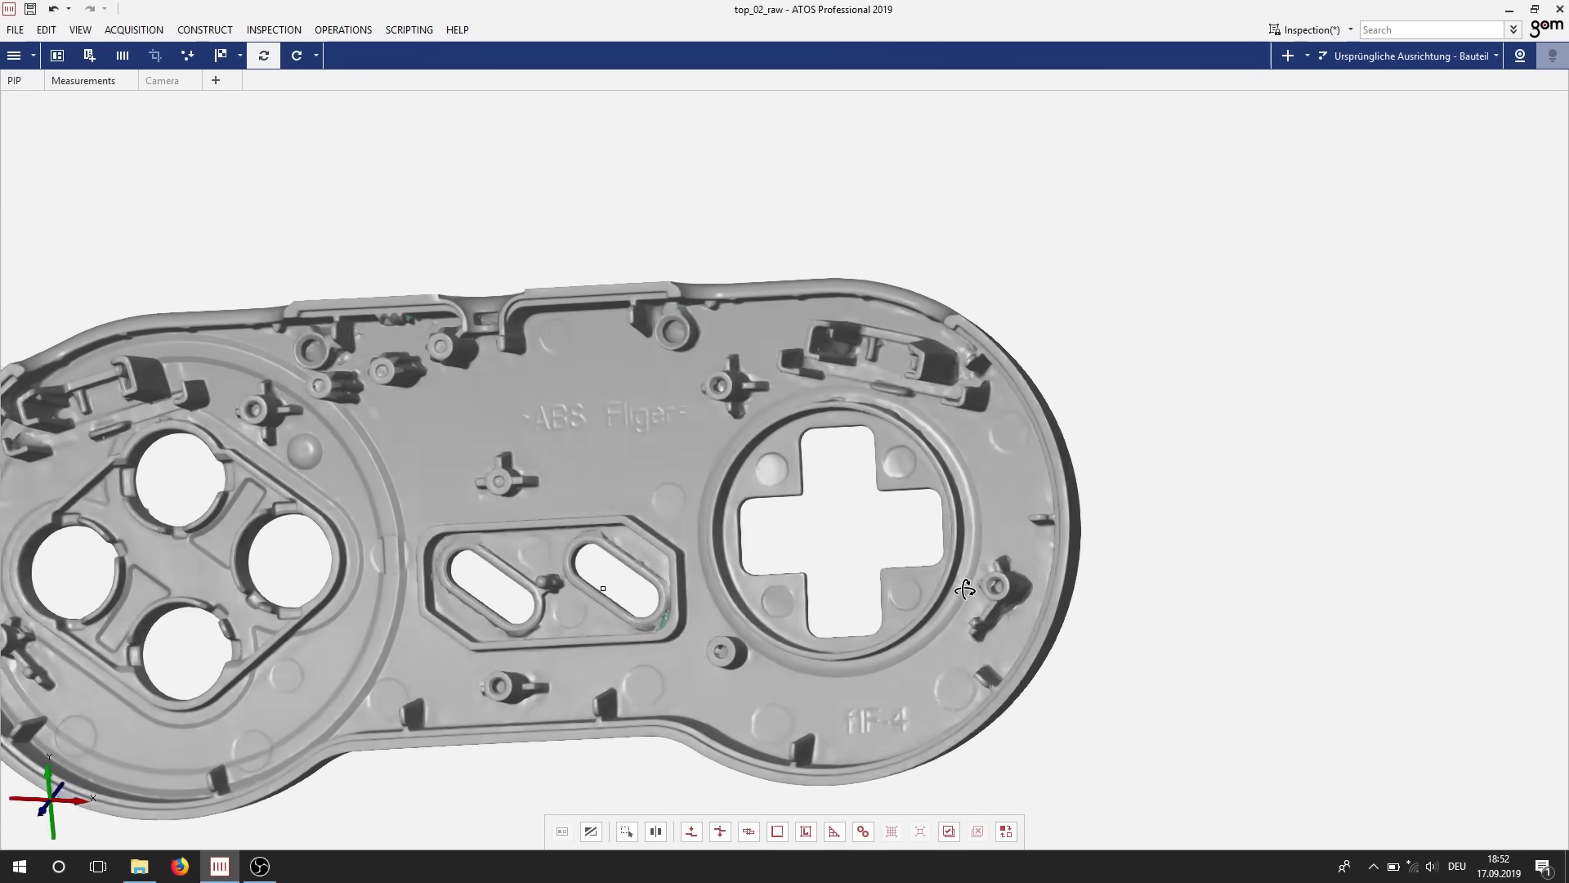
scroll(989, 568, up, 1)
scroll(975, 355, up, 4)
scroll(801, 385, up, 3)
scroll(769, 376, up, 2)
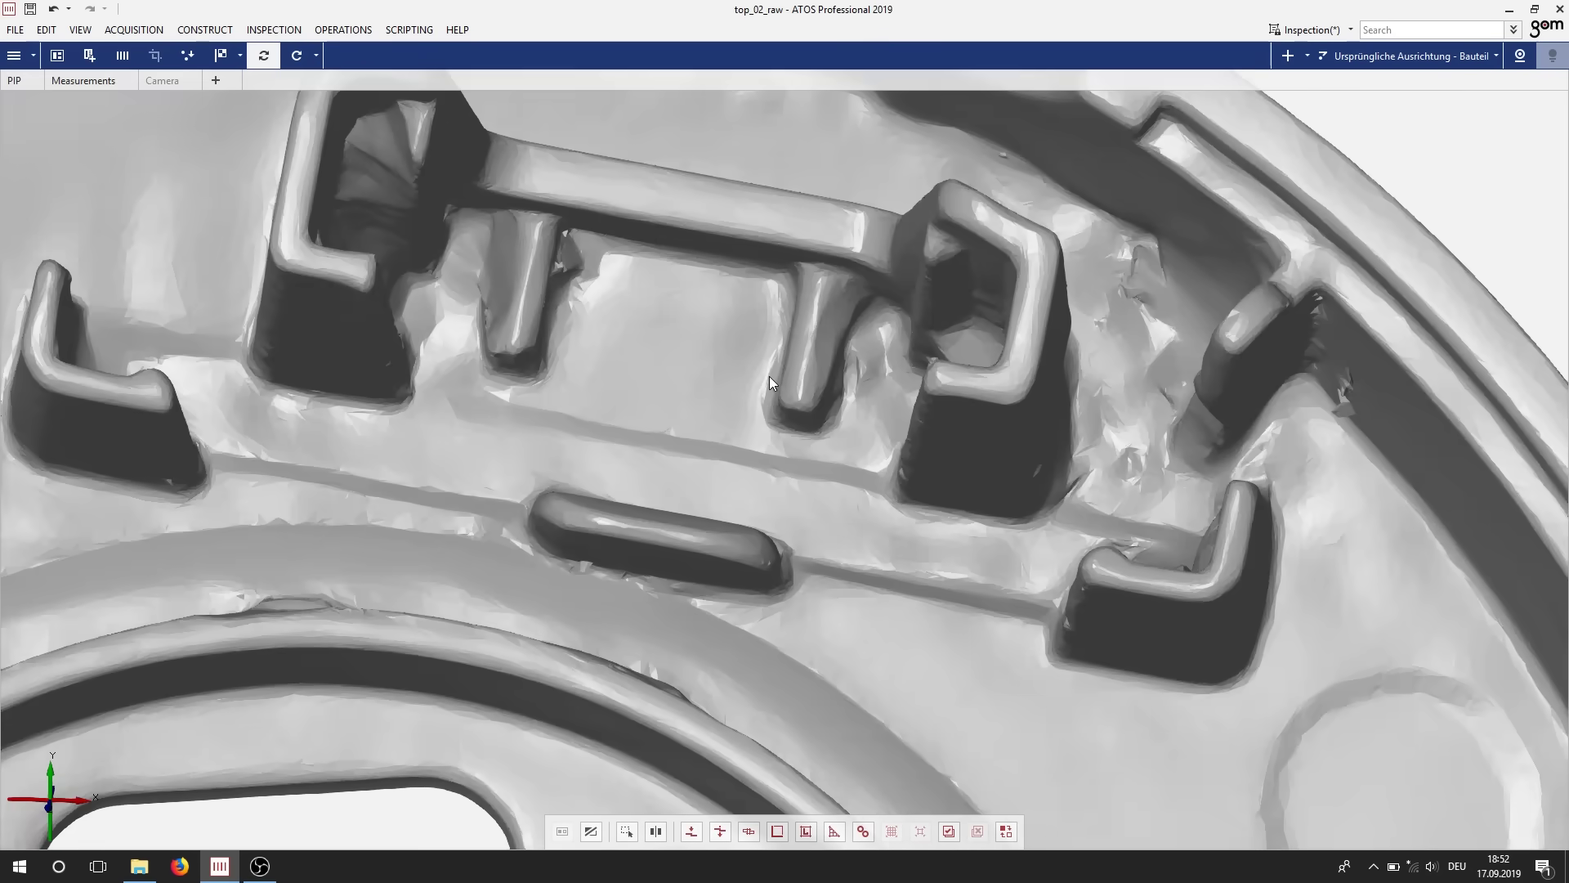
Step: Orbit the shell scan to inspect the damaged clip area and its inside
mouse_move(769, 377)
mouse_down()
mouse_move(778, 352)
mouse_move(784, 413)
mouse_move(750, 406)
mouse_move(764, 378)
mouse_move(788, 410)
mouse_up()
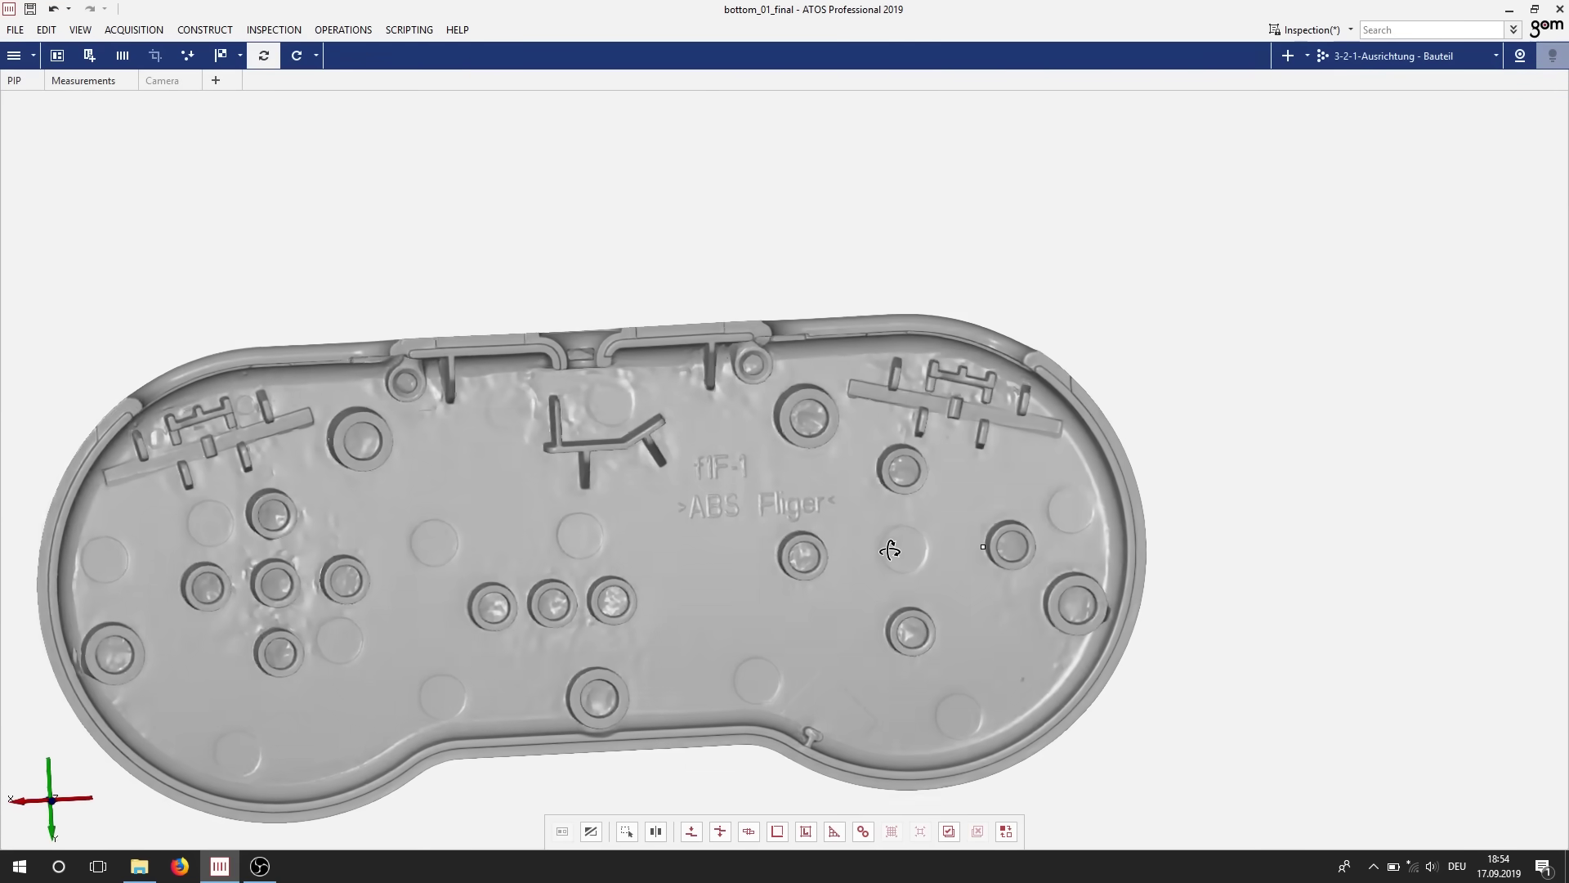
mouse_move(891, 549)
mouse_down()
mouse_move(873, 396)
mouse_move(878, 530)
mouse_move(884, 445)
mouse_move(919, 560)
mouse_move(1242, 516)
mouse_move(802, 516)
mouse_move(589, 613)
mouse_move(615, 622)
mouse_up()
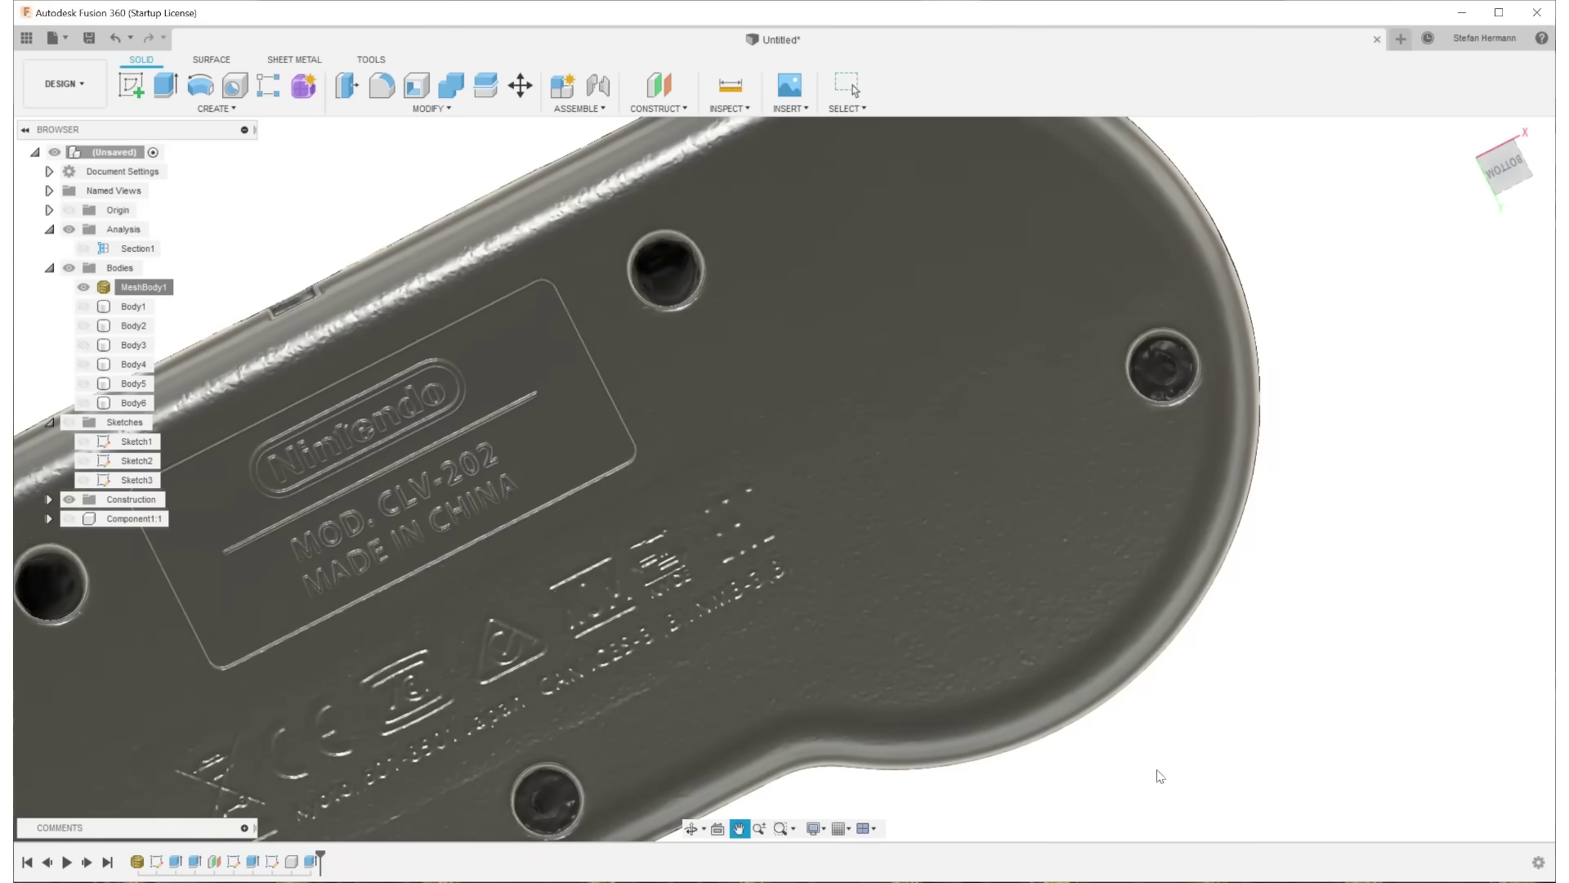
mouse_move(1160, 775)
shift+middle_down()
mouse_move(1304, 514)
mouse_move(1038, 631)
mouse_move(1064, 427)
mouse_move(1058, 623)
mouse_move(1013, 497)
shift+middle_up()
scroll(1057, 600, down, 5)
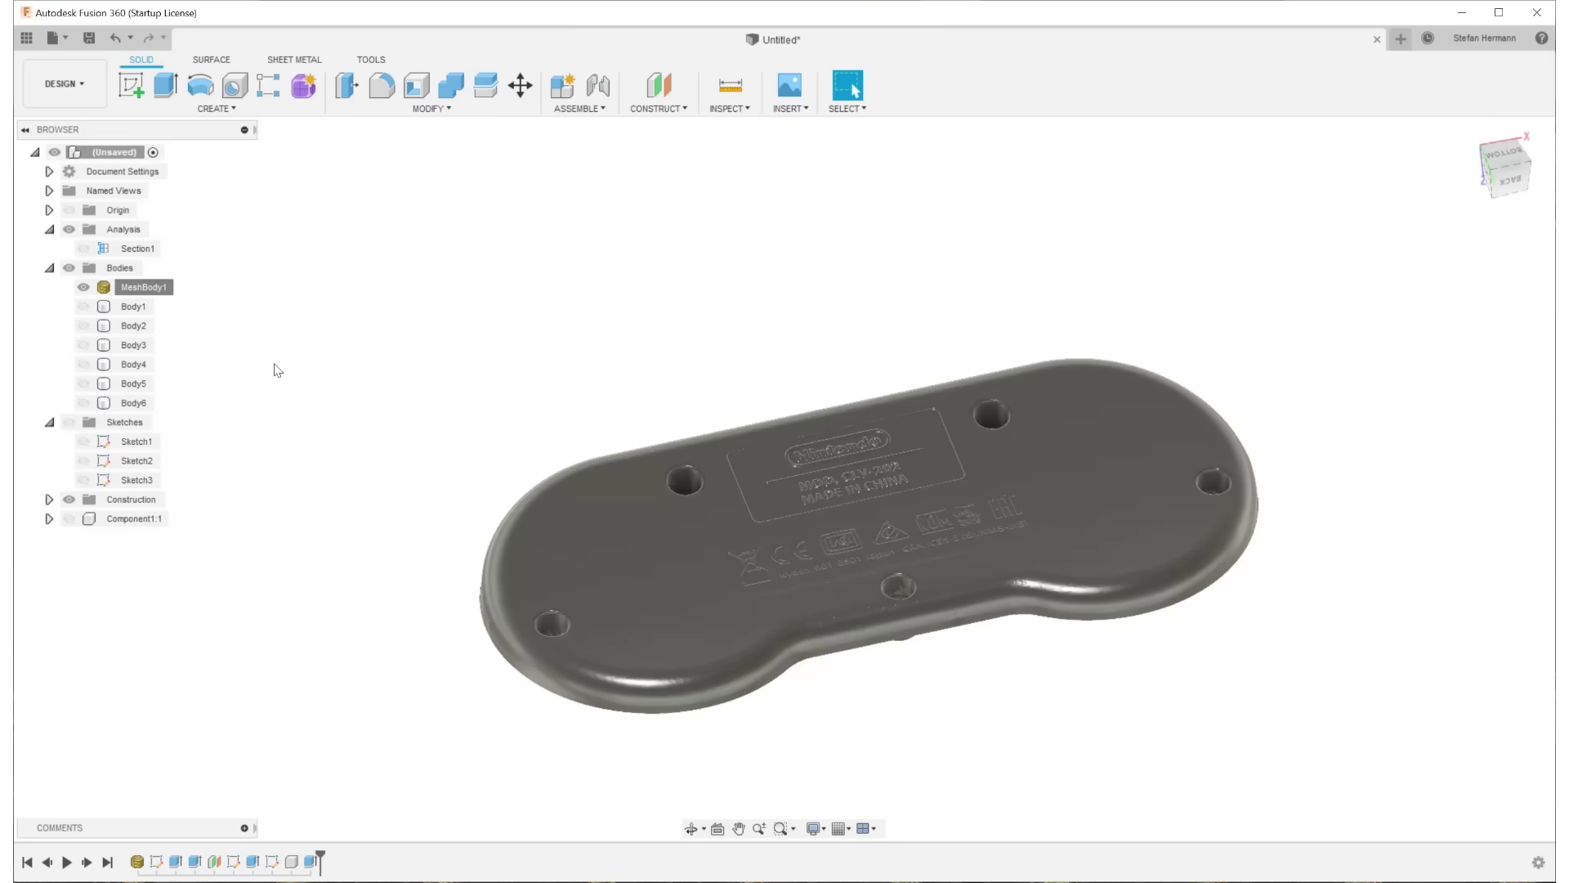
Step: Show pins Body1–Body5 inside the scanned MeshBody1, keeping plank Body6 hidden
click(84, 286)
click(83, 325)
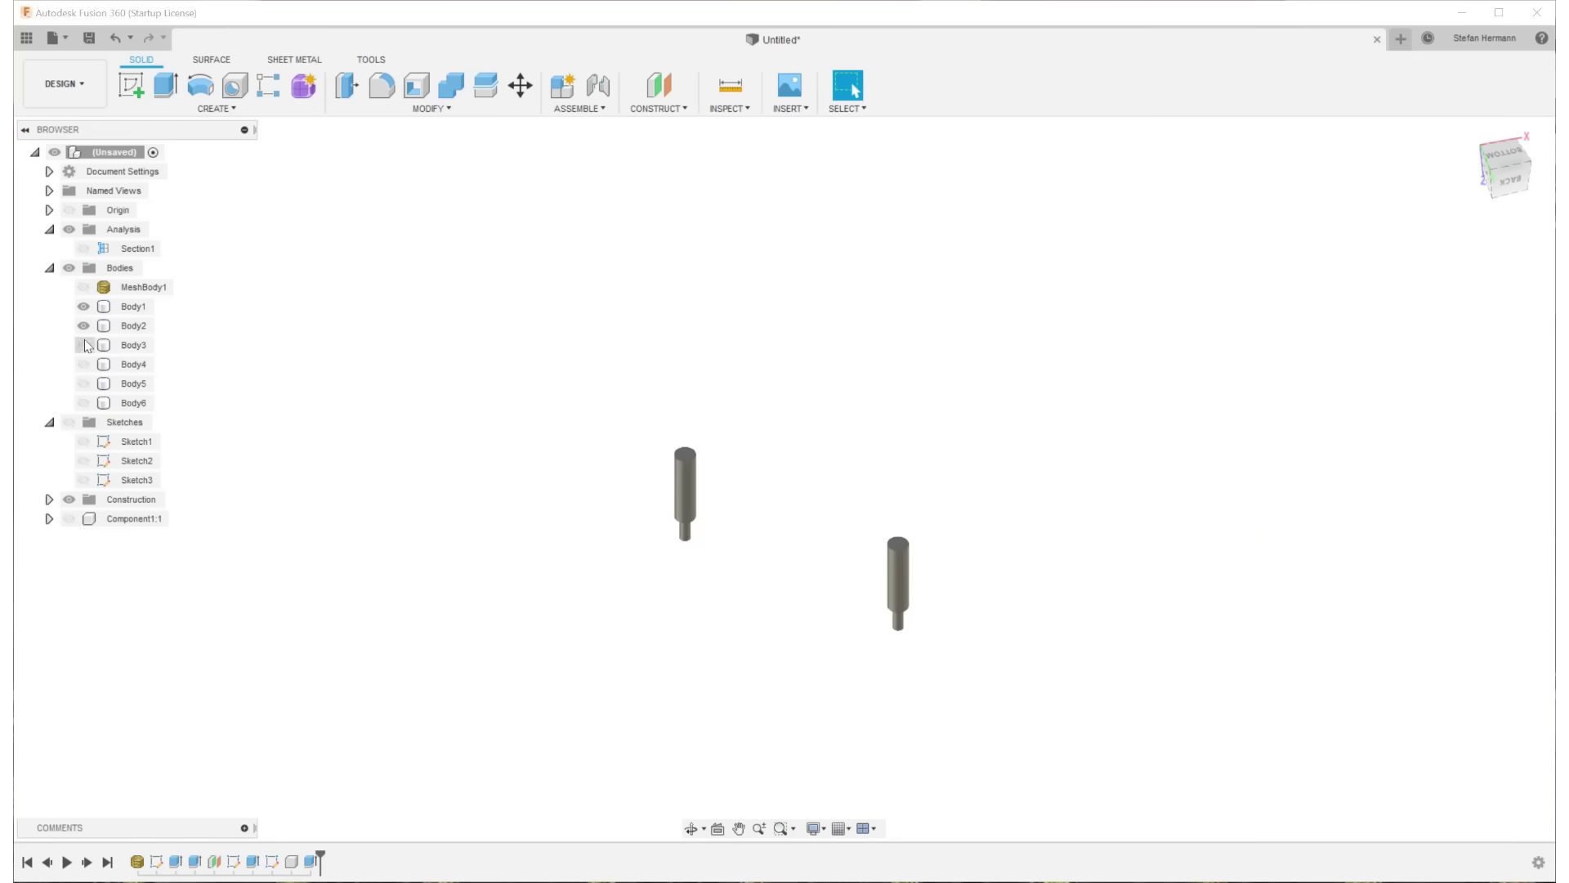
click(83, 364)
click(83, 403)
mouse_move(635, 594)
middle_down()
mouse_move(594, 612)
mouse_move(633, 616)
middle_up()
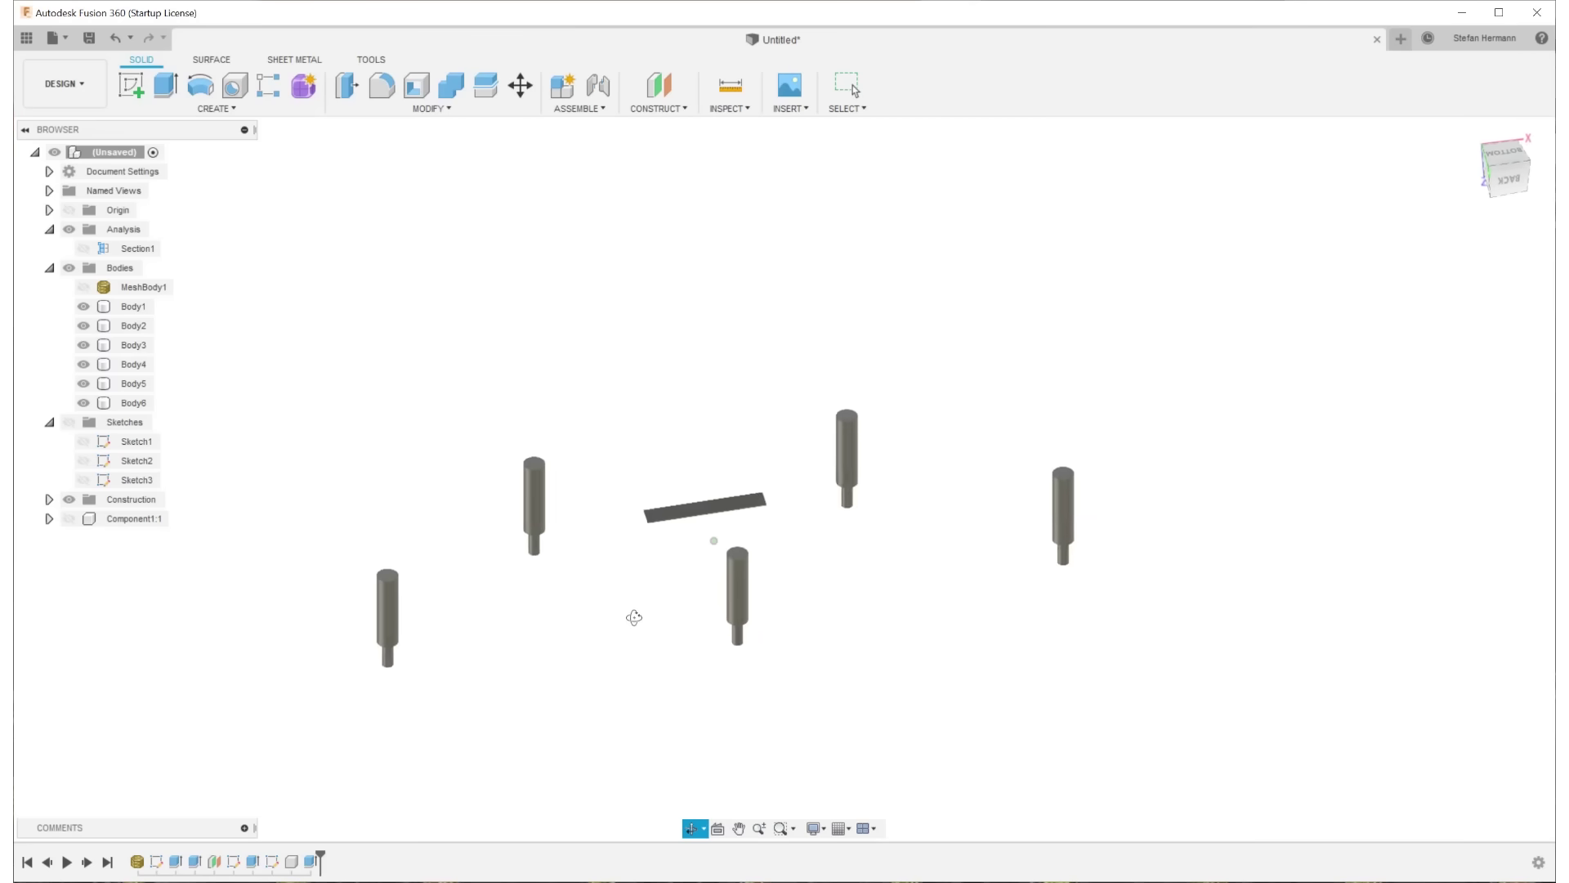
click(84, 403)
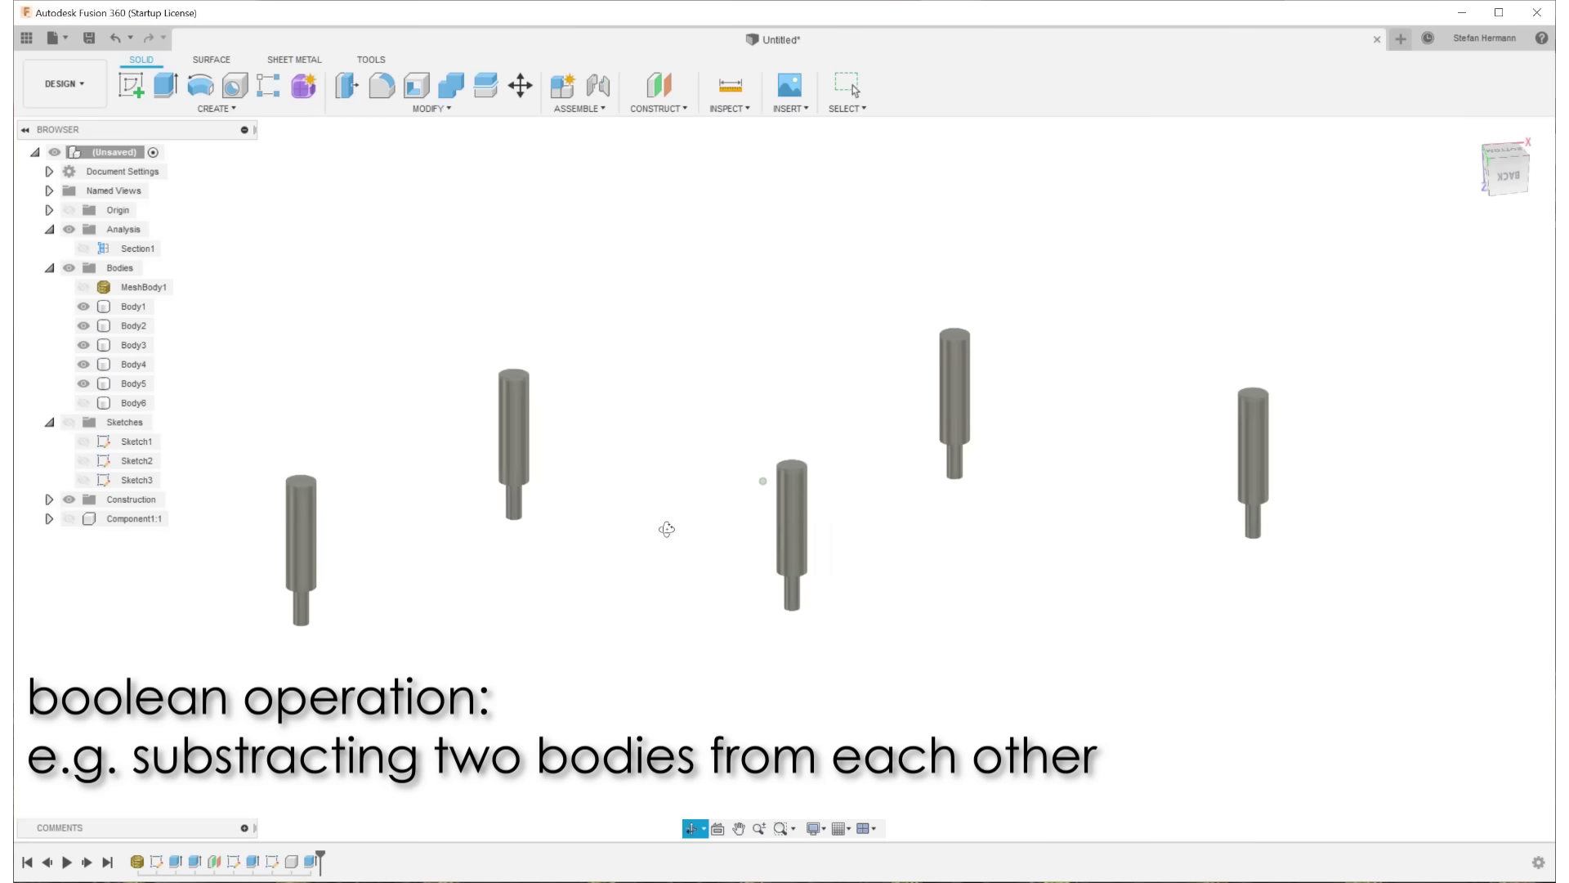
click(83, 287)
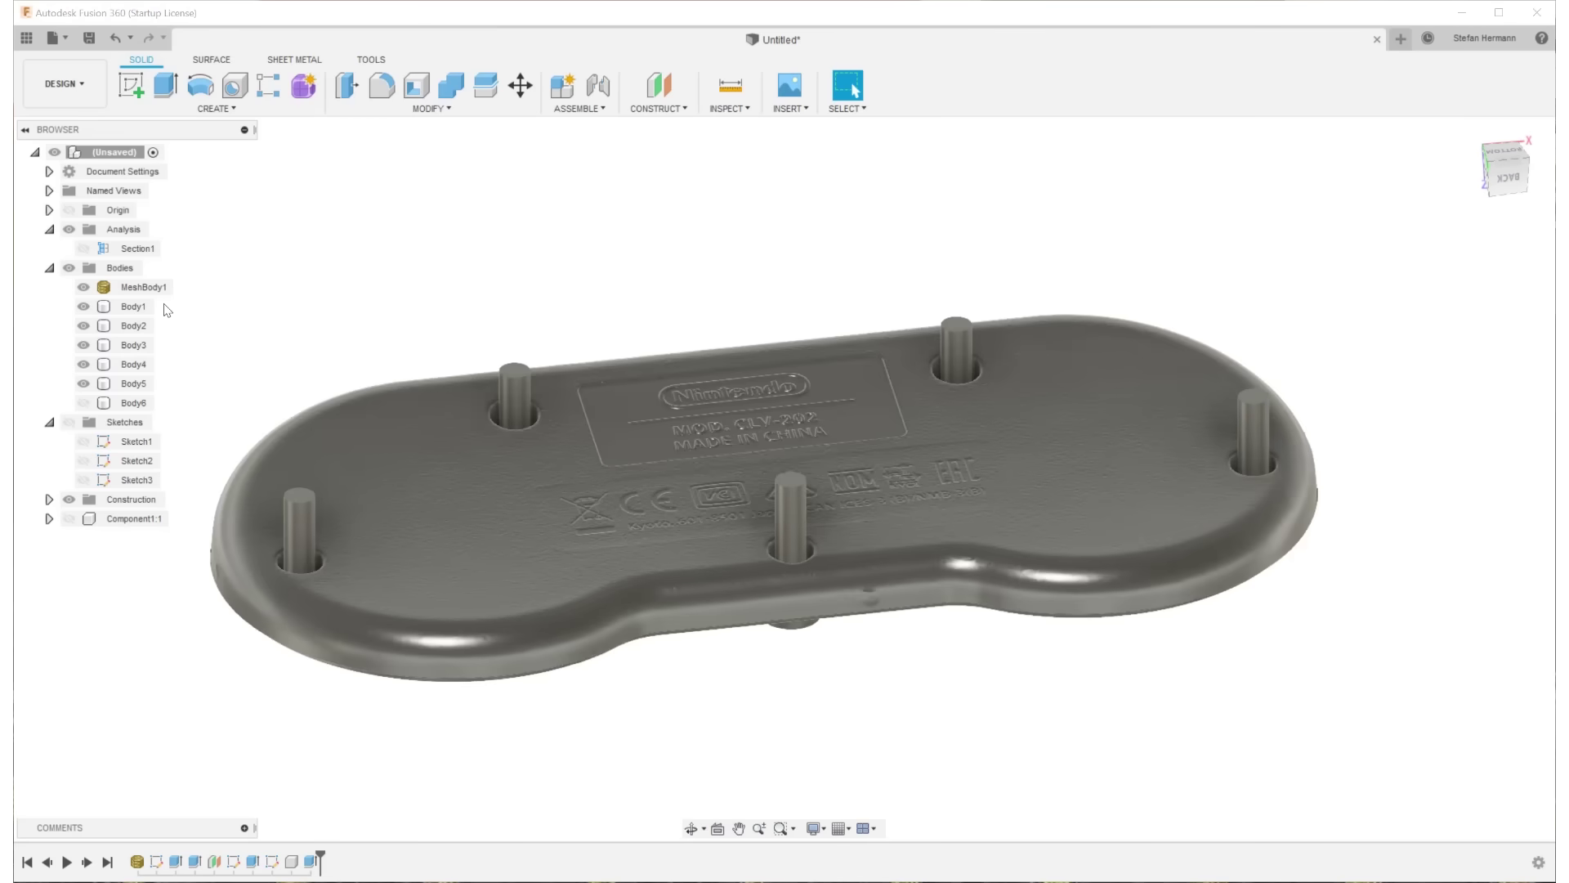
mouse_move(894, 757)
shift+middle_down()
mouse_move(904, 666)
mouse_move(998, 659)
mouse_move(1001, 540)
shift+middle_up()
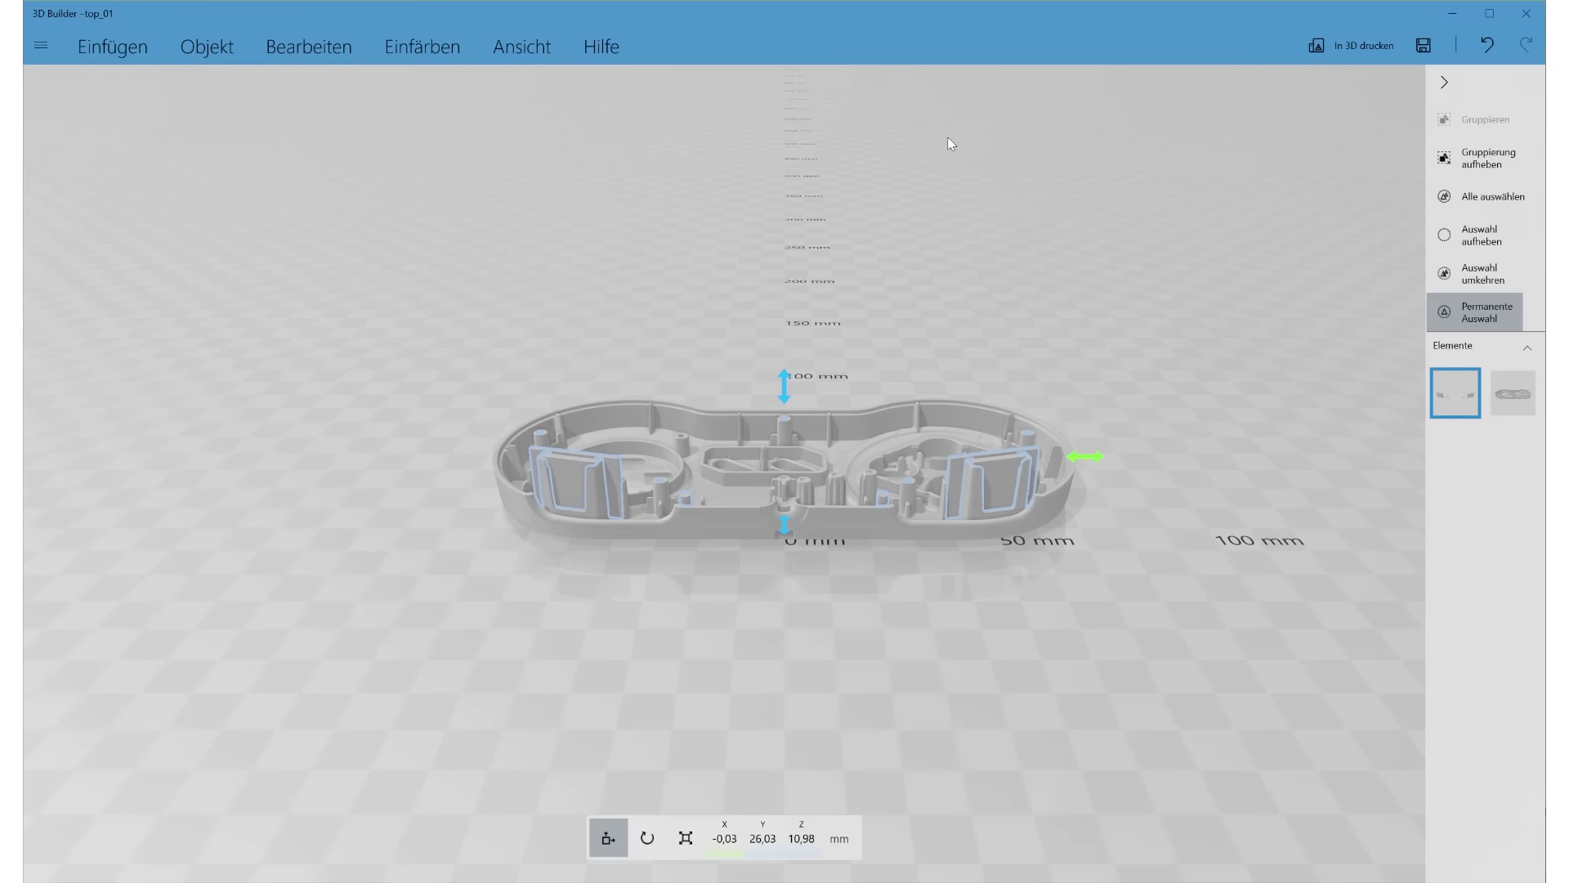
Step: Subtract the second element from top_01 using Bearbeiten > Subtrahieren, leaving one shell body
click(315, 47)
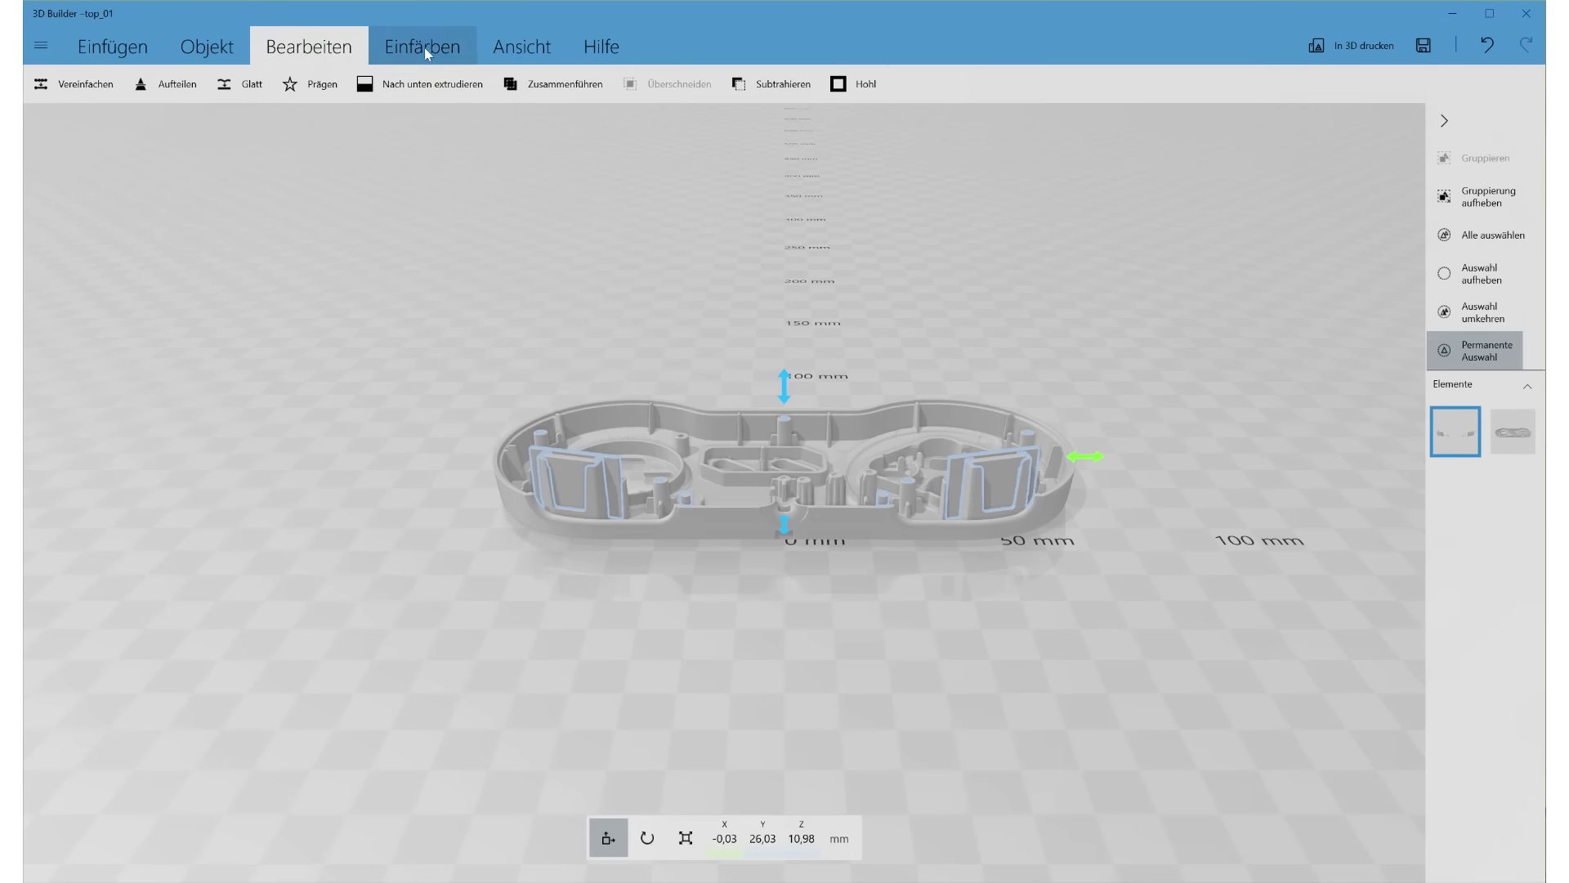
click(791, 85)
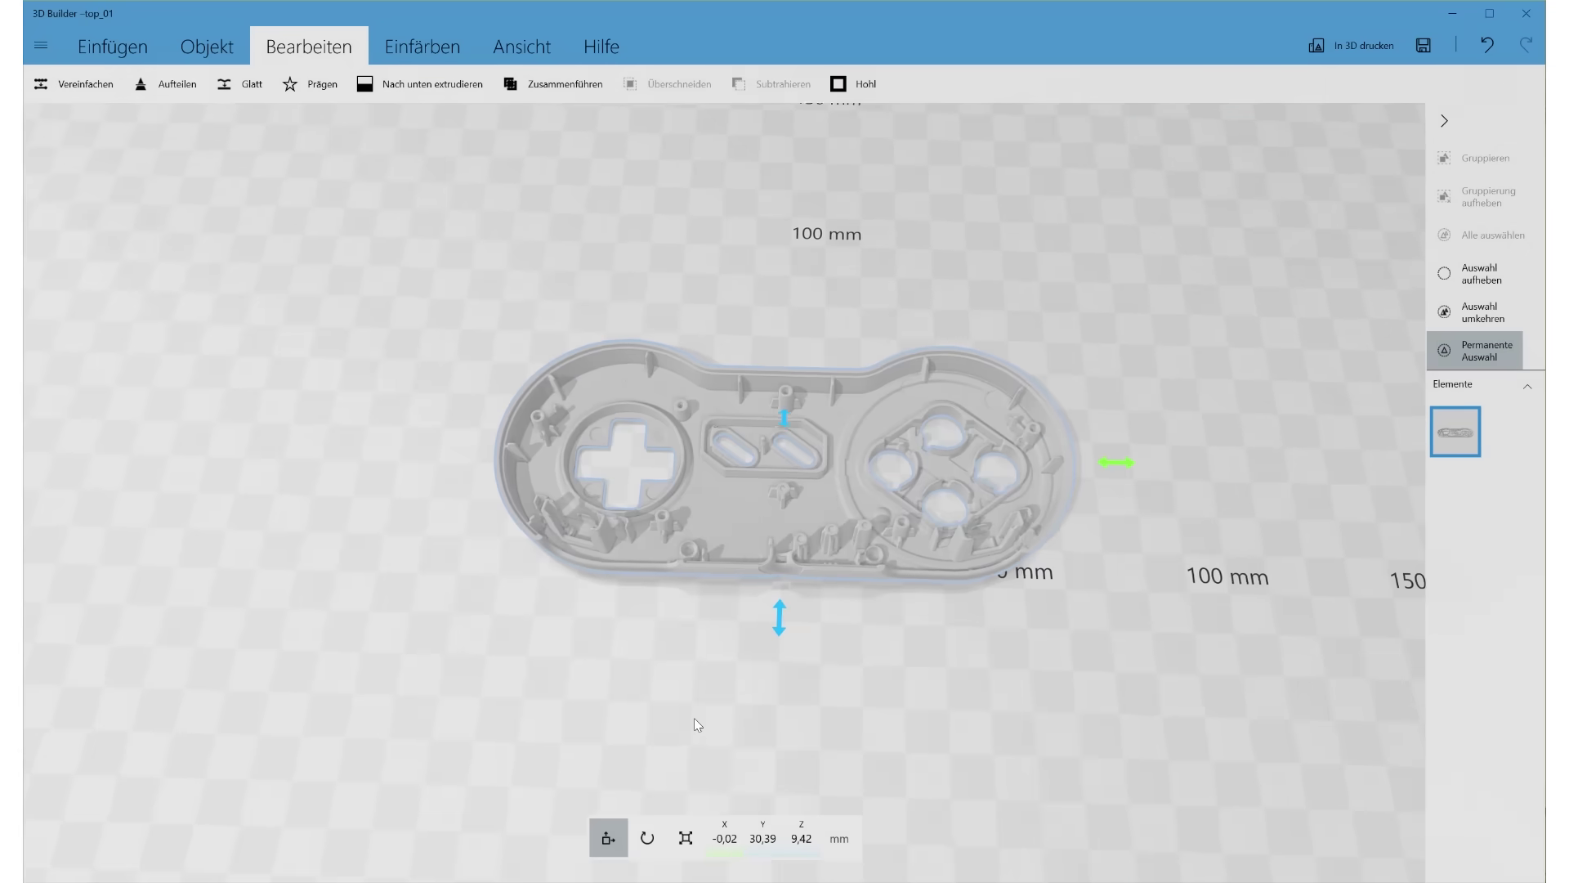
scroll(643, 671, up, 5)
drag(719, 567, 1278, 773)
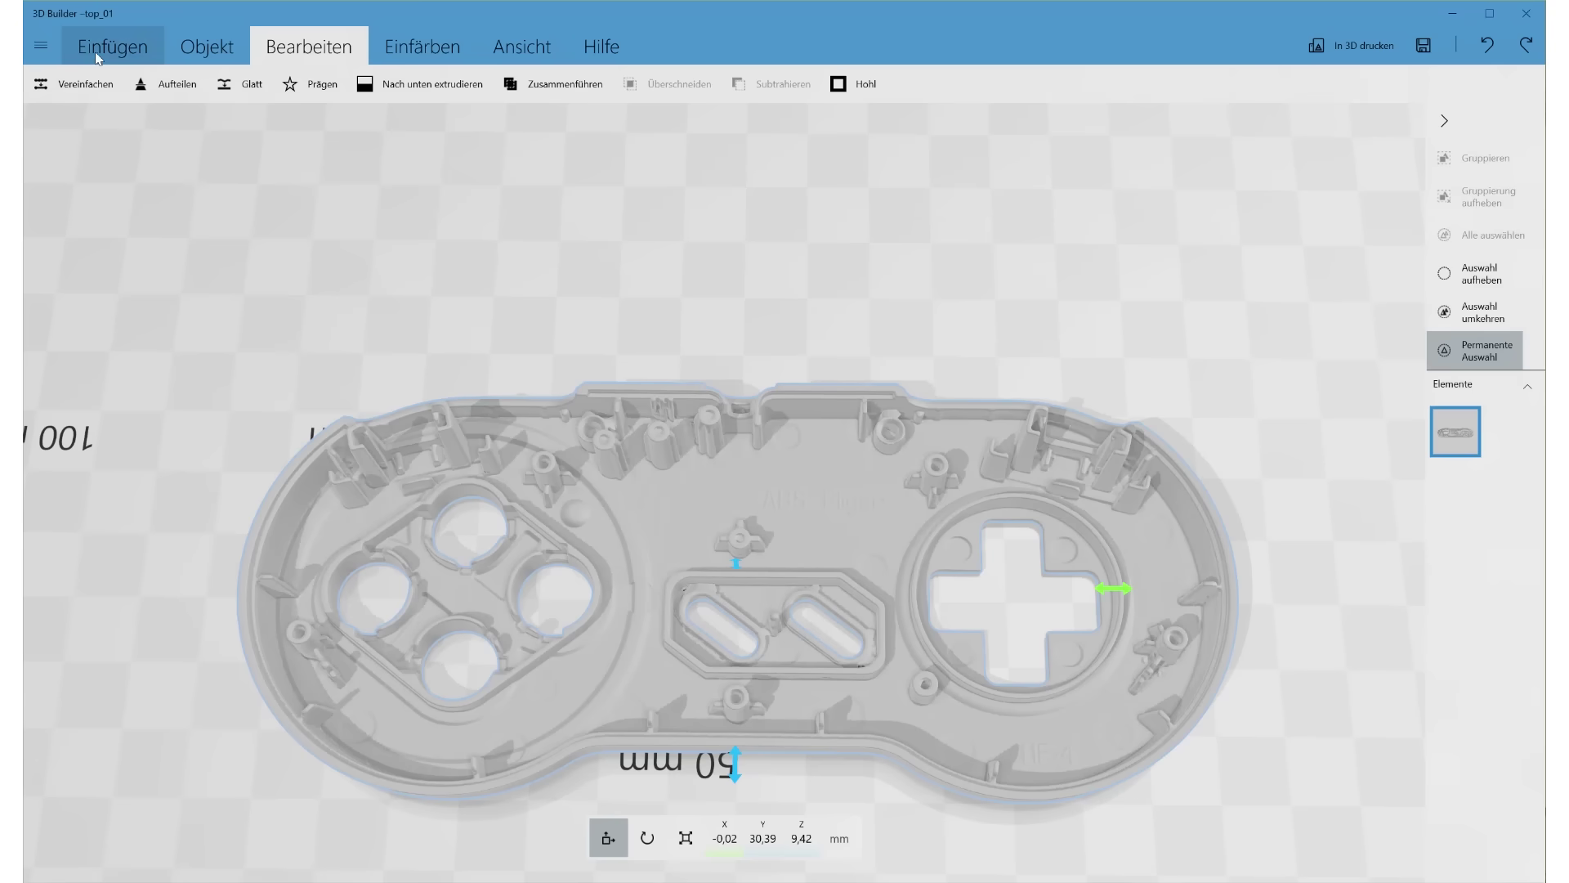
click(41, 49)
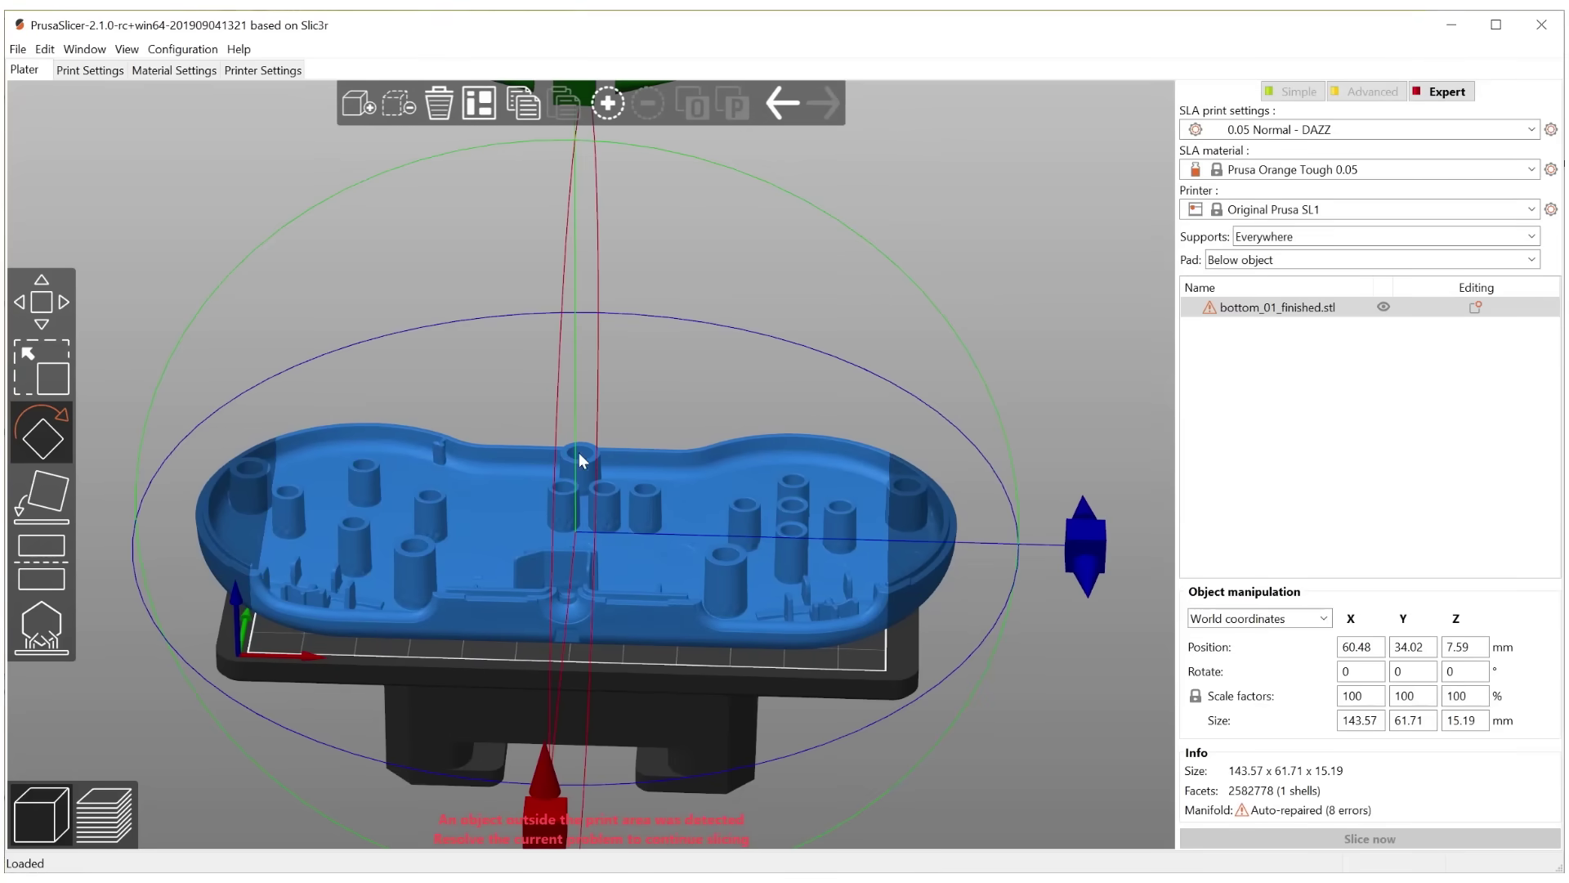
Step: Tilt bottom_01_finished to 225° about the Y axis for support generation
drag(577, 145, 694, 623)
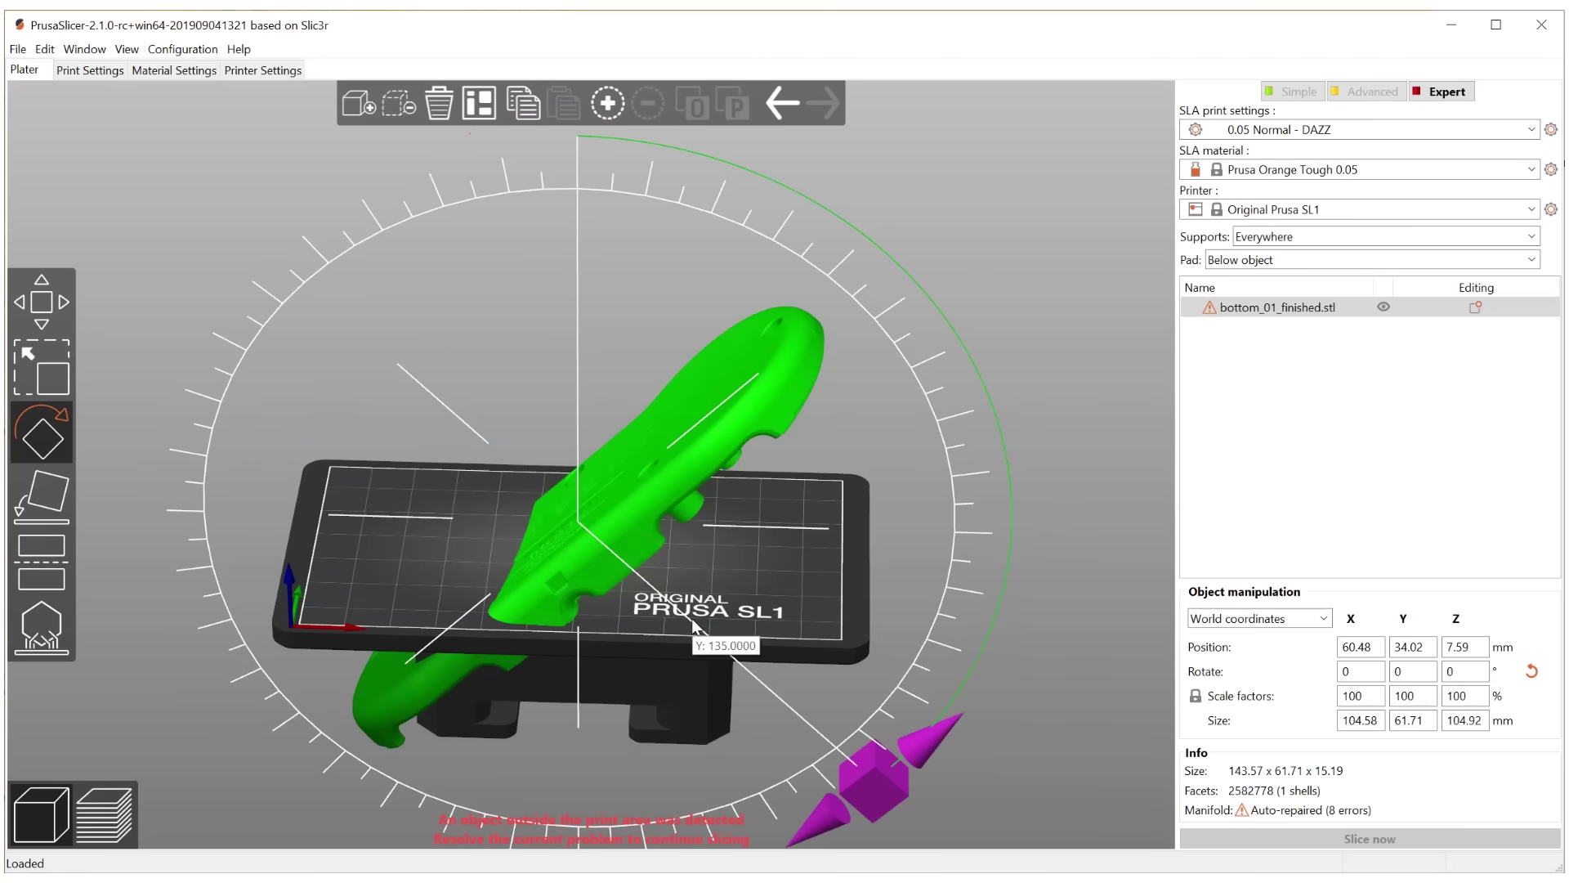
drag(691, 617, 430, 639)
key(l)
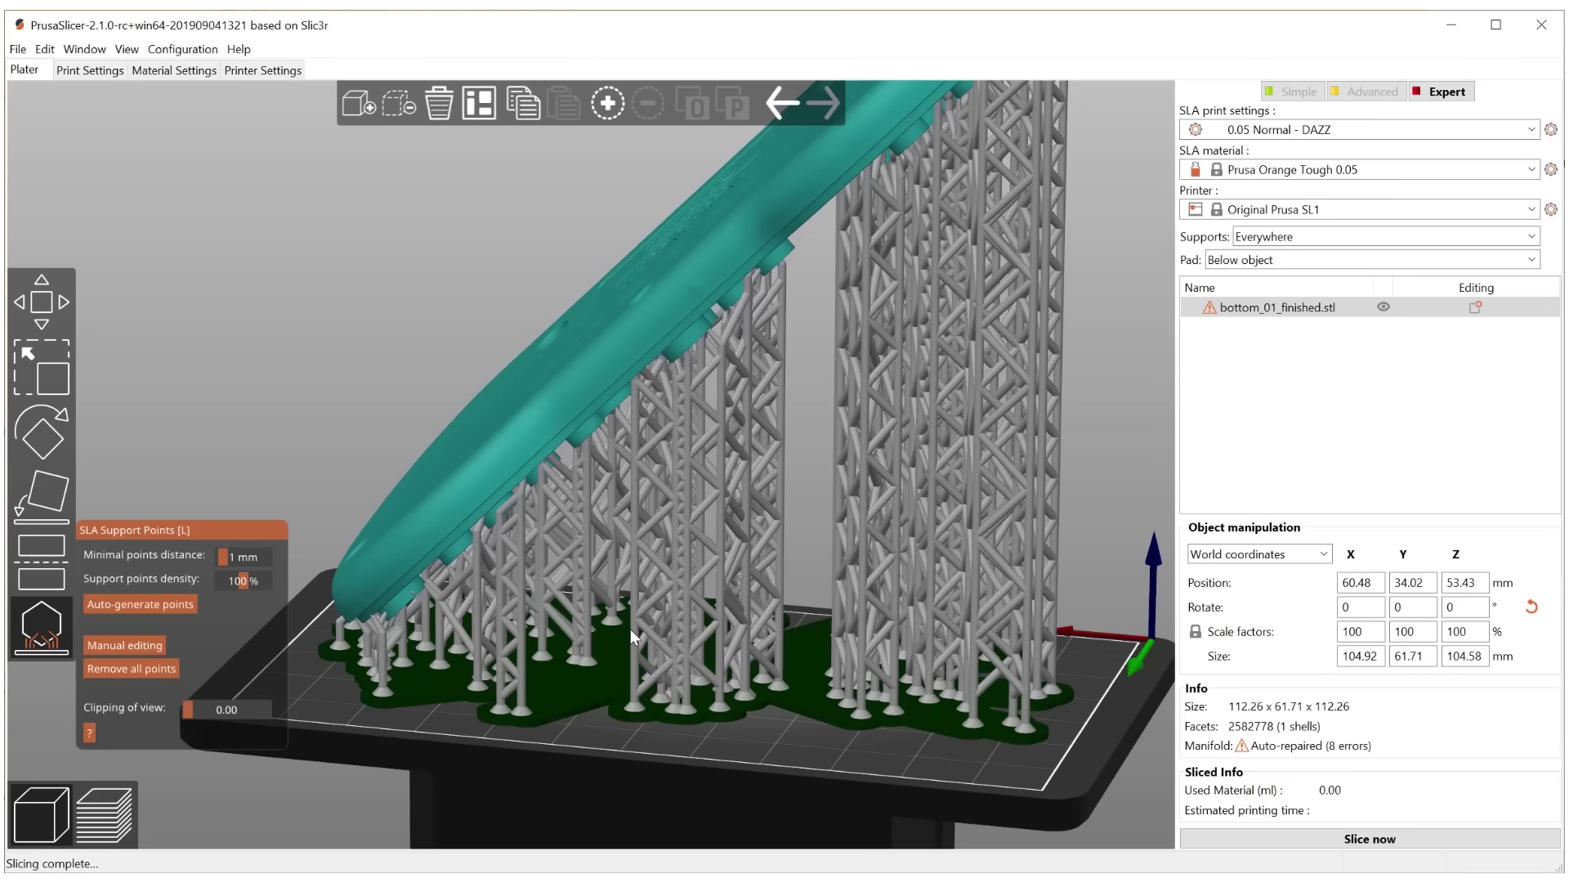
Step: Enter manual support-point editing and orbit to check the points under the tilted shell
key(m)
scroll(736, 620, up, 5)
mouse_move(859, 614)
mouse_down()
mouse_move(933, 443)
mouse_move(764, 636)
mouse_up()
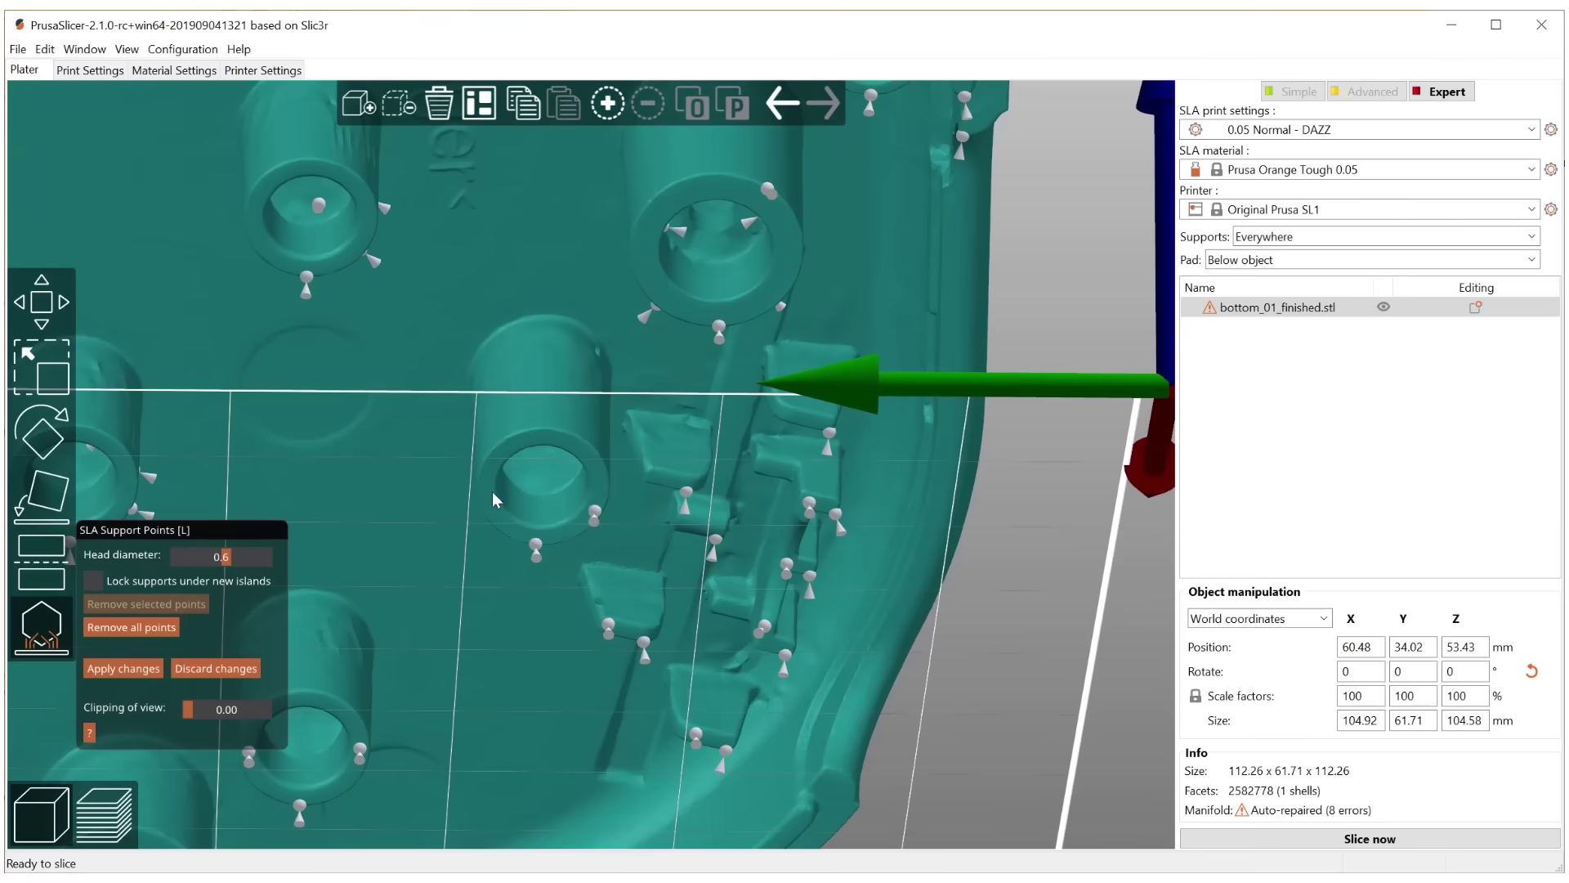
mouse_move(492, 492)
mouse_down()
mouse_move(626, 420)
mouse_move(714, 410)
mouse_move(527, 421)
mouse_move(627, 378)
mouse_move(473, 398)
mouse_move(907, 476)
mouse_up()
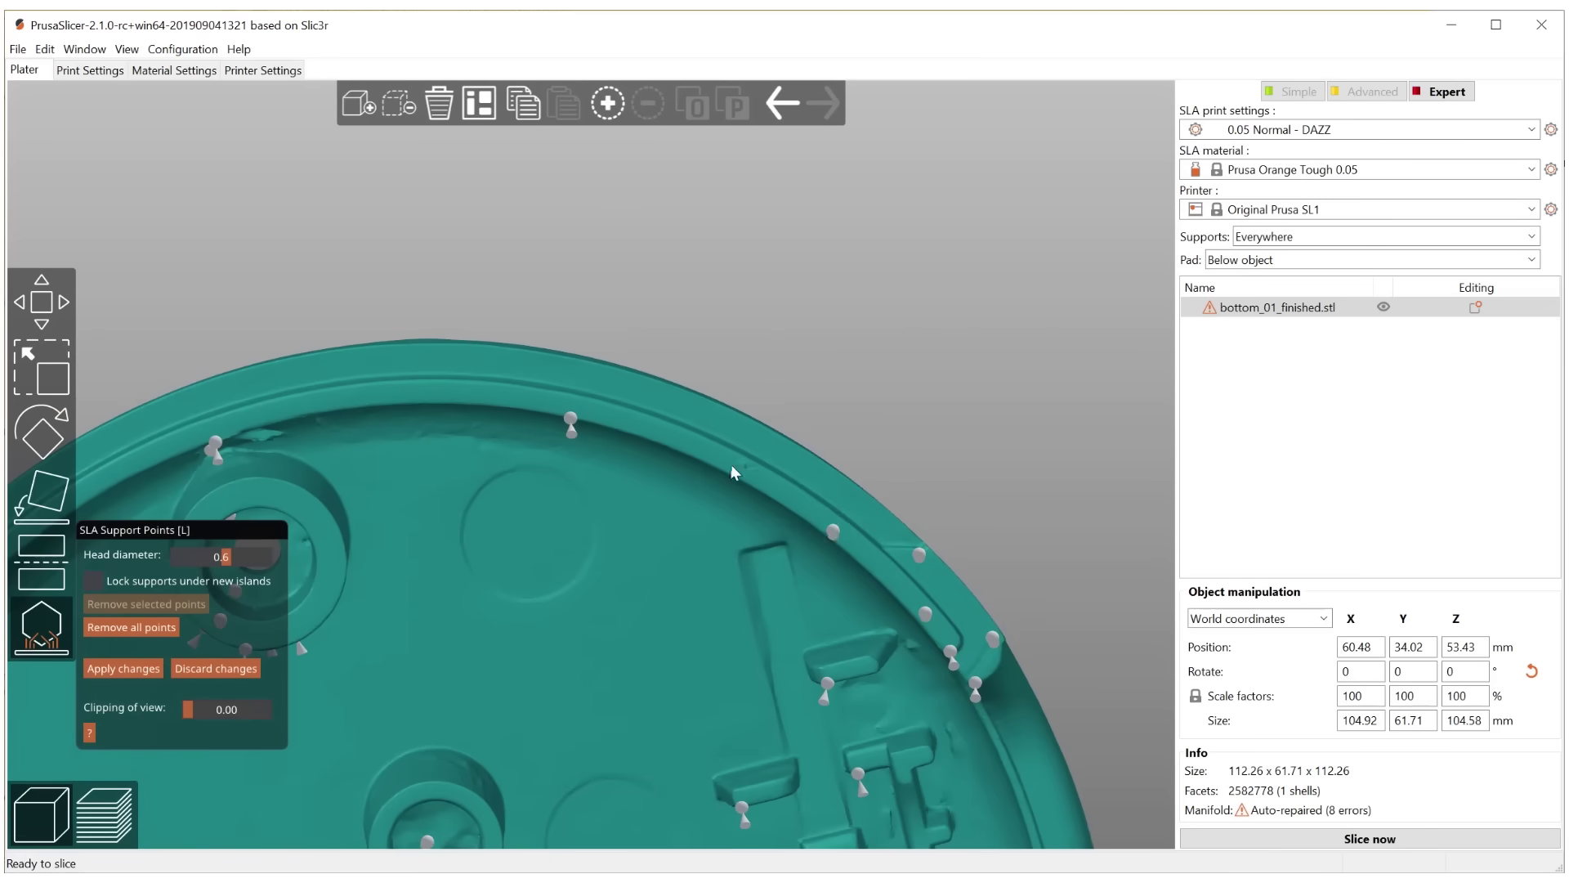
drag(730, 464, 576, 529)
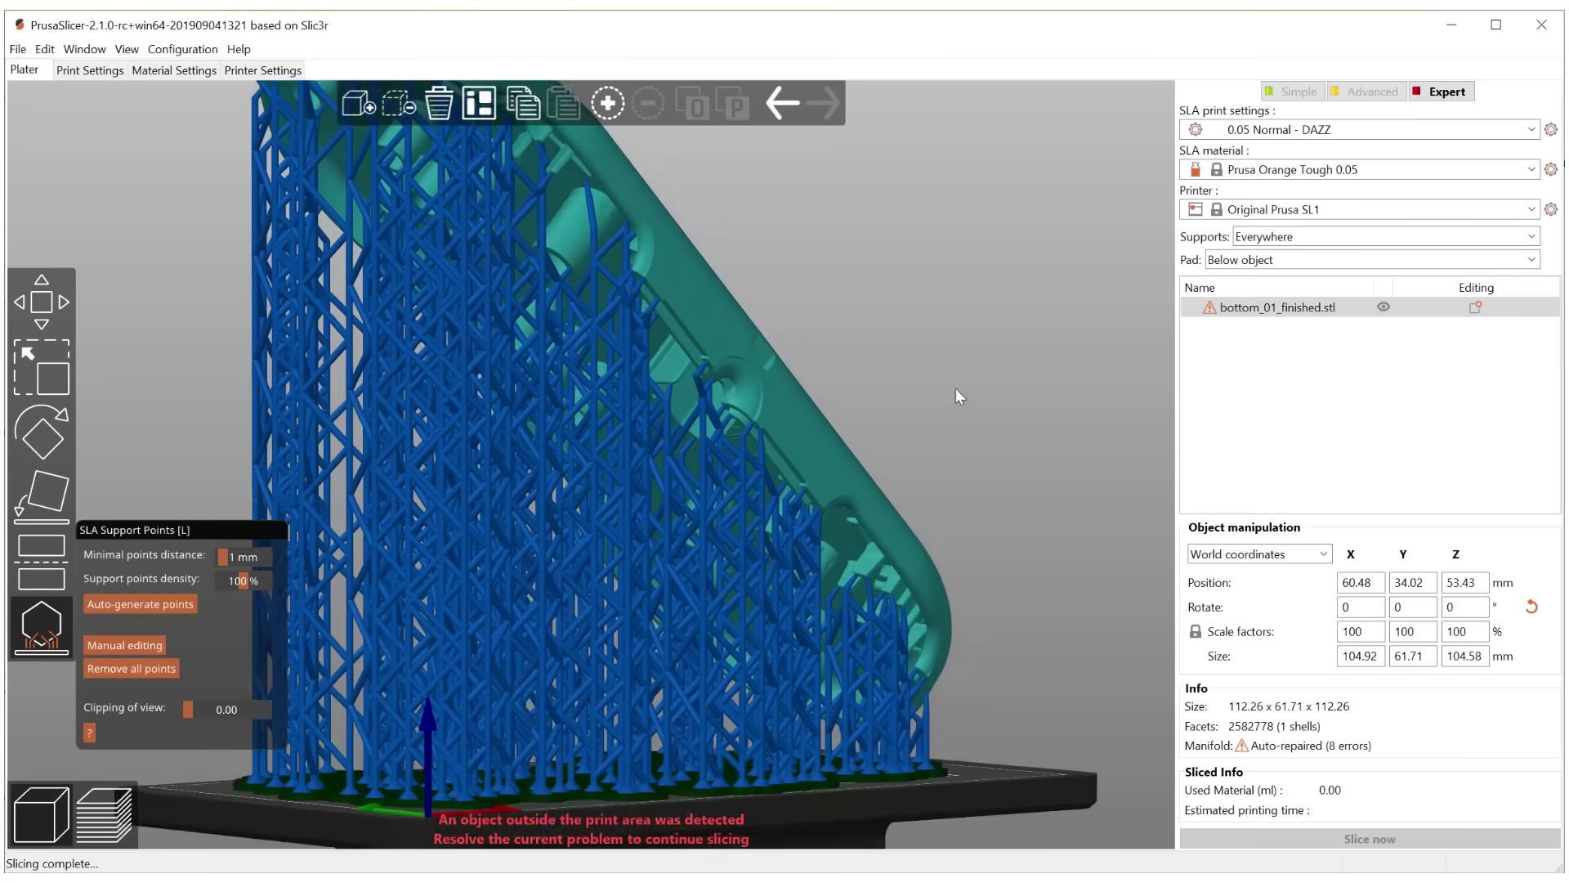